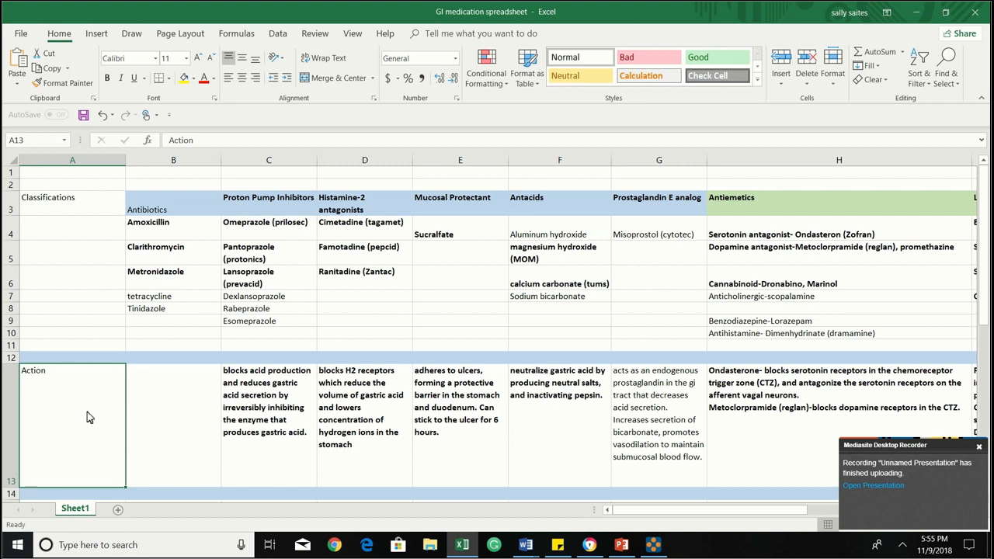
# - Review the bolded drug names listed under the Antibiotics and Proton Pump Inhibitors classifications
pyautogui.click(166, 213)
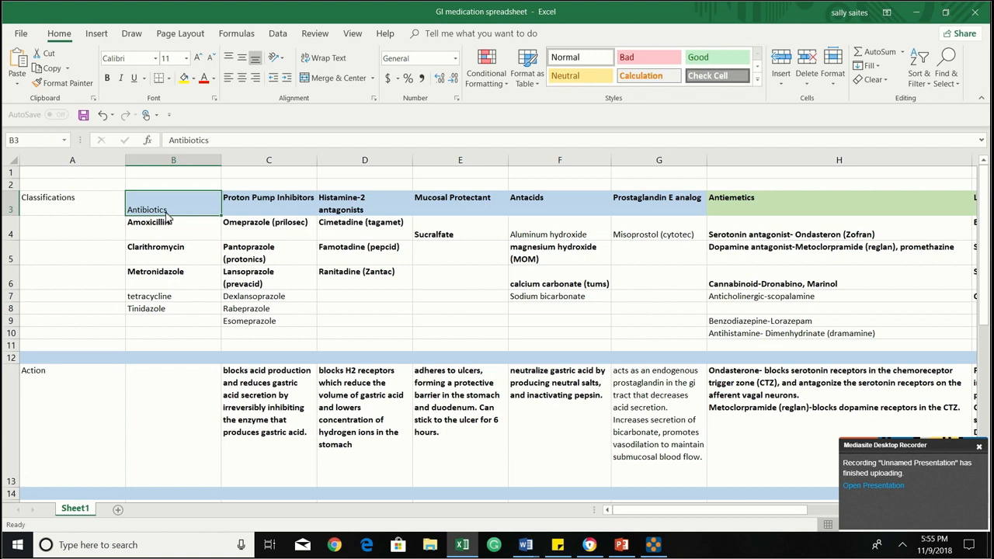
pyautogui.click(186, 279)
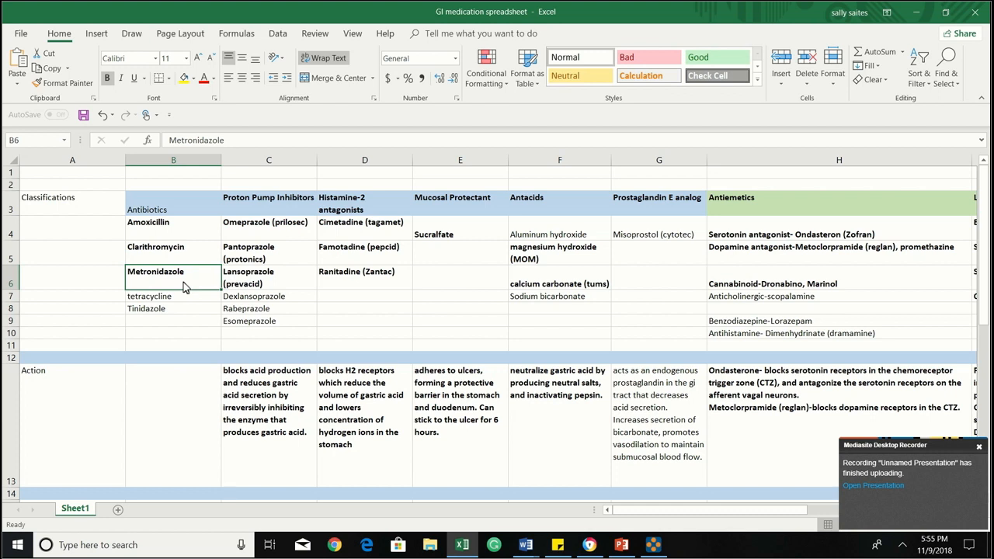
pyautogui.doubleClick(269, 229)
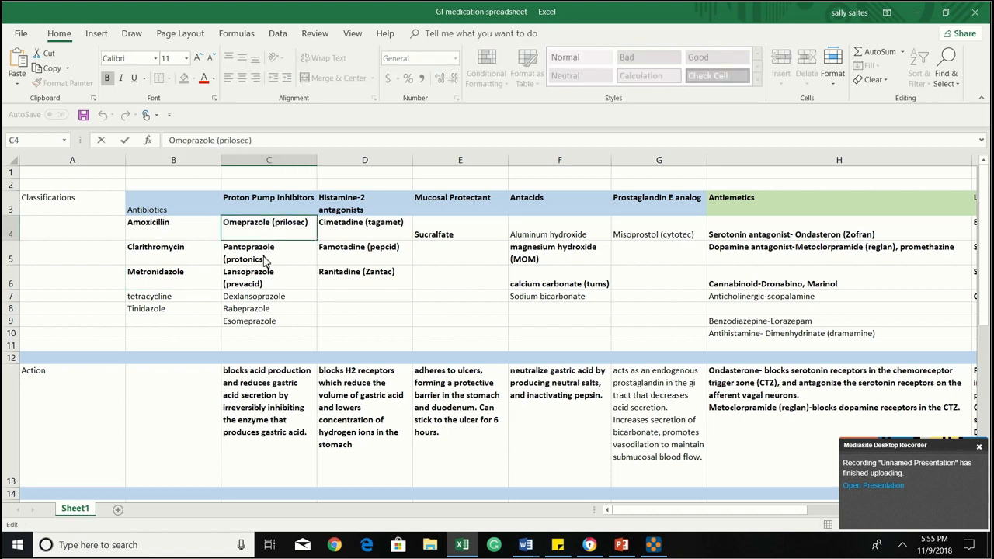
pyautogui.click(264, 262)
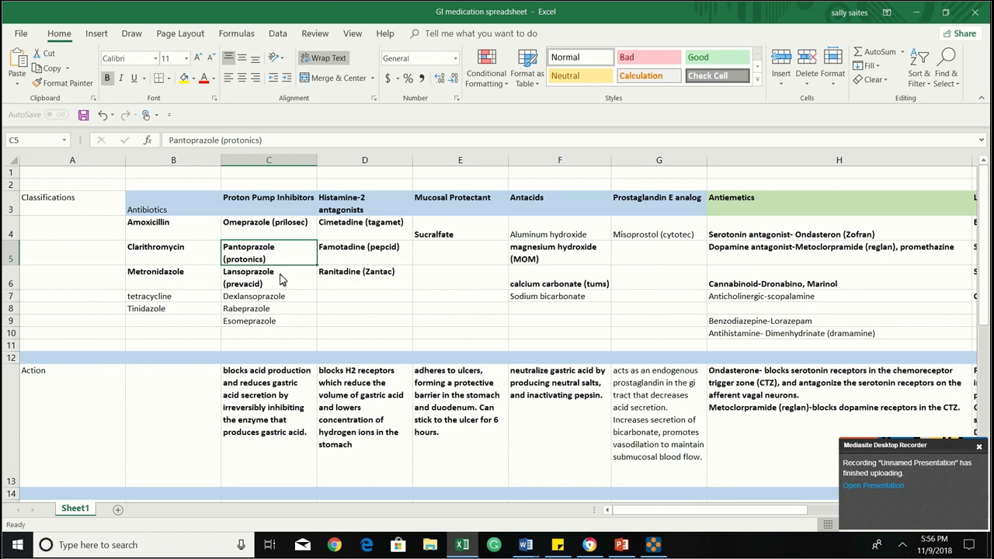
pyautogui.click(281, 279)
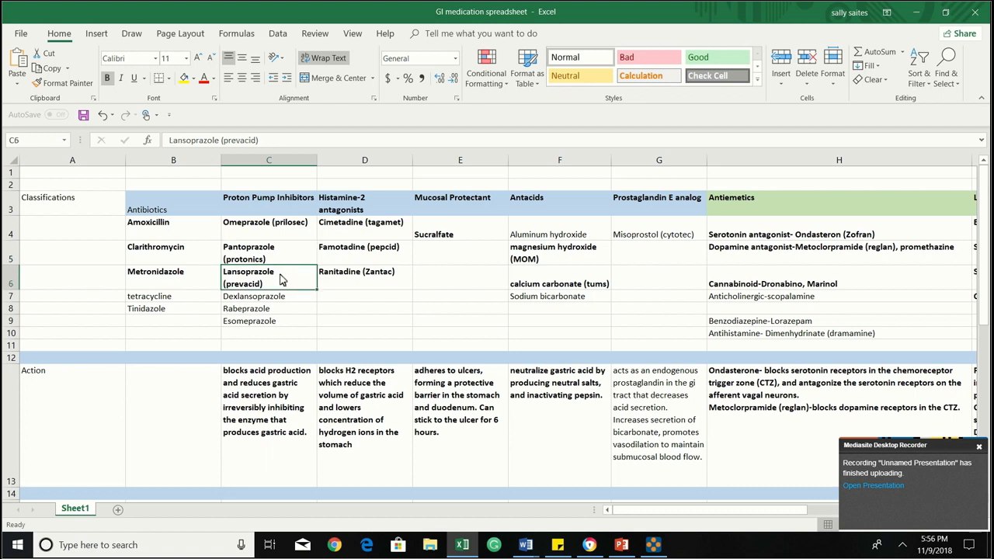
# - Examine the indication, contraindication, adverse effects and nursing care entries for the proton pump inhibitors, returning to pantoprazole
pyautogui.scroll(-4, 281, 279)
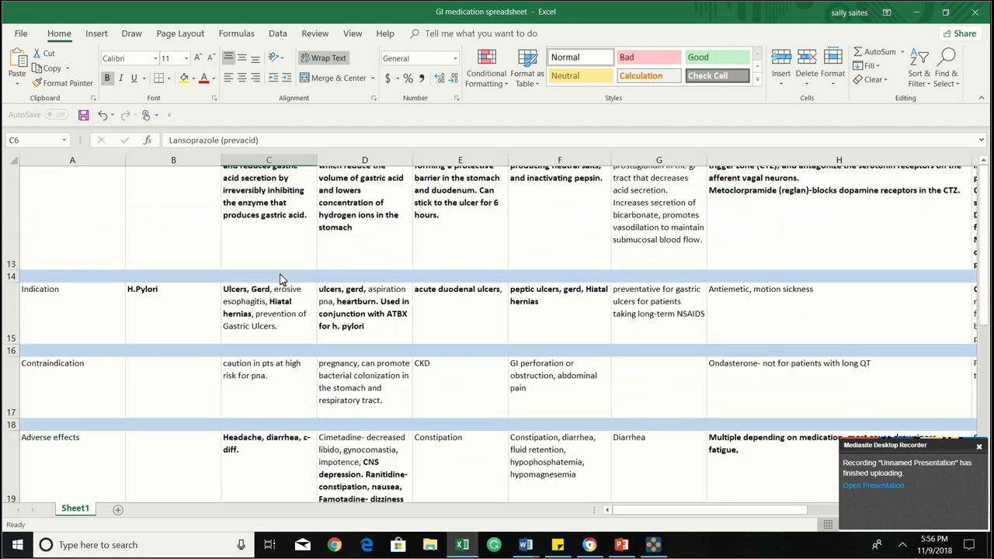
pyautogui.scroll(-2, 281, 279)
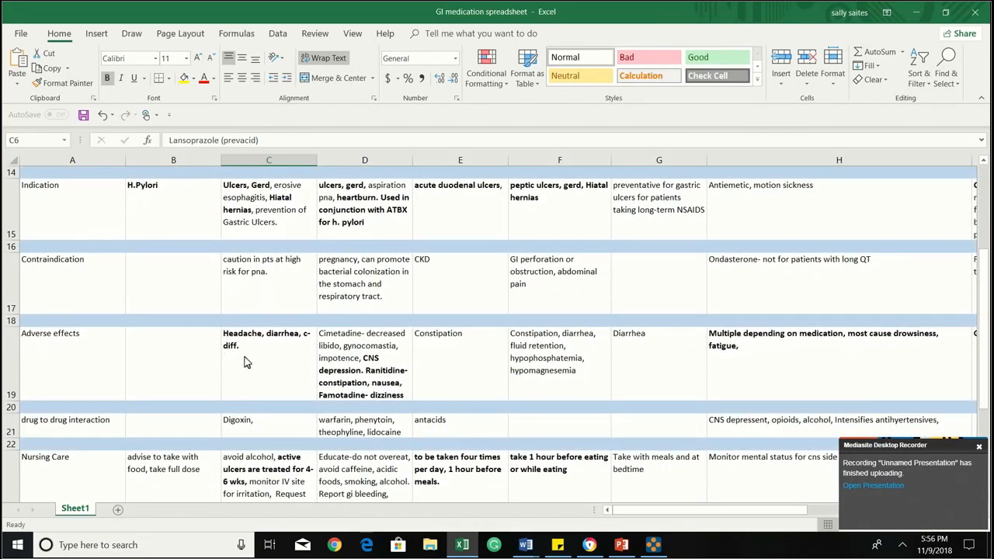
pyautogui.click(288, 354)
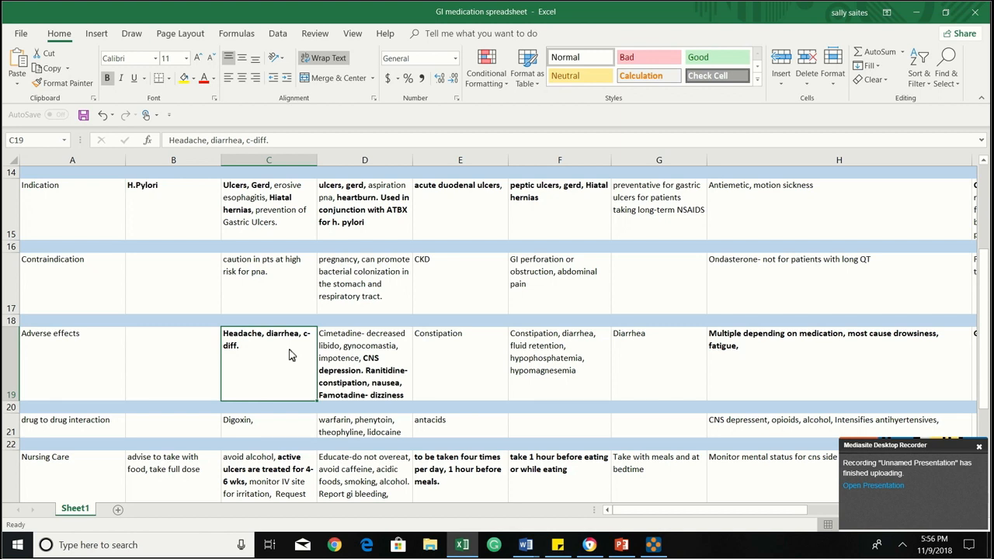
pyautogui.scroll(-2, 289, 354)
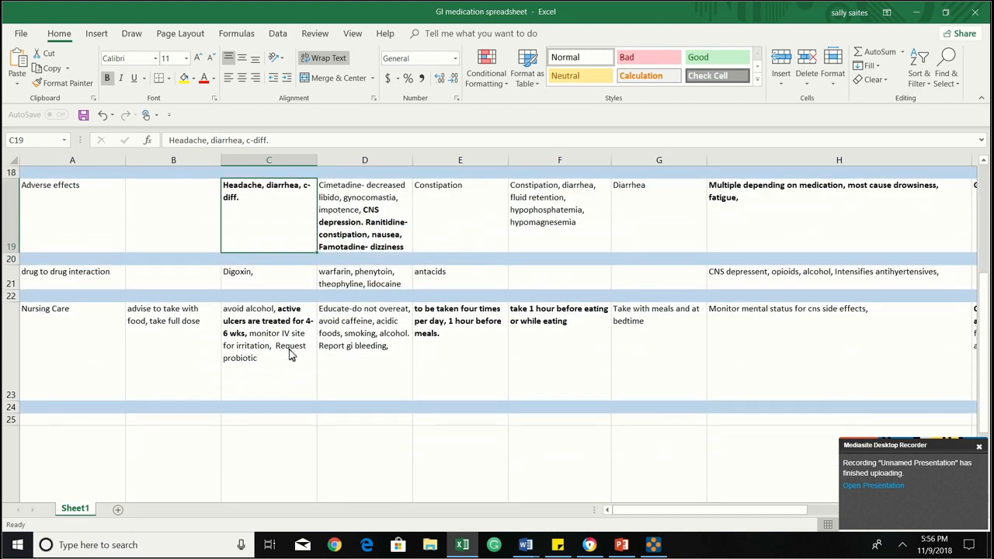
pyautogui.click(283, 345)
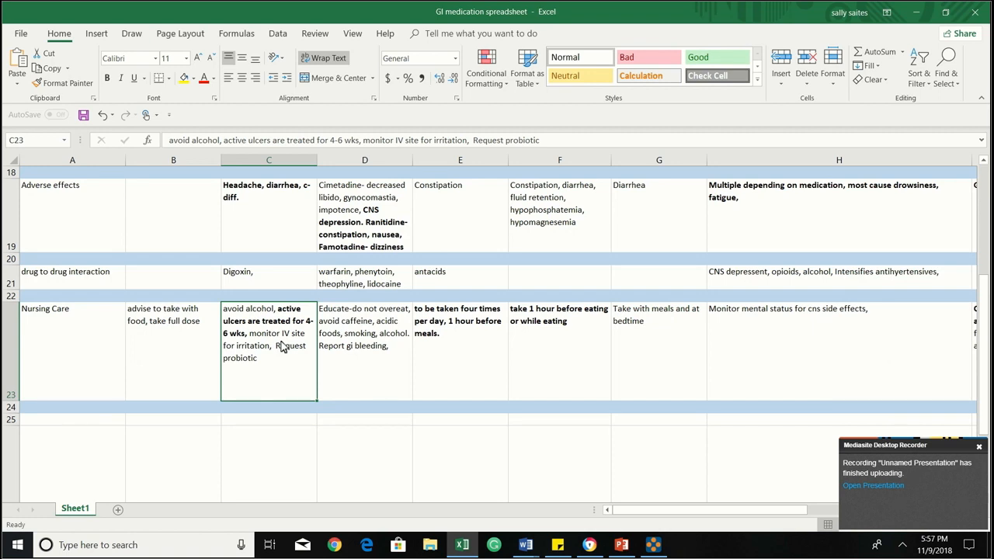
pyautogui.scroll(6, 282, 347)
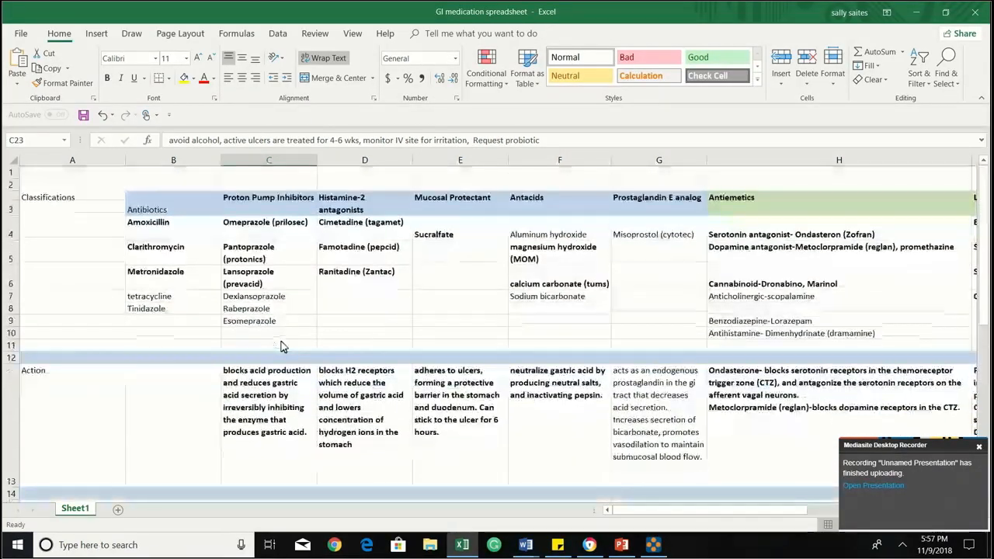
pyautogui.click(265, 258)
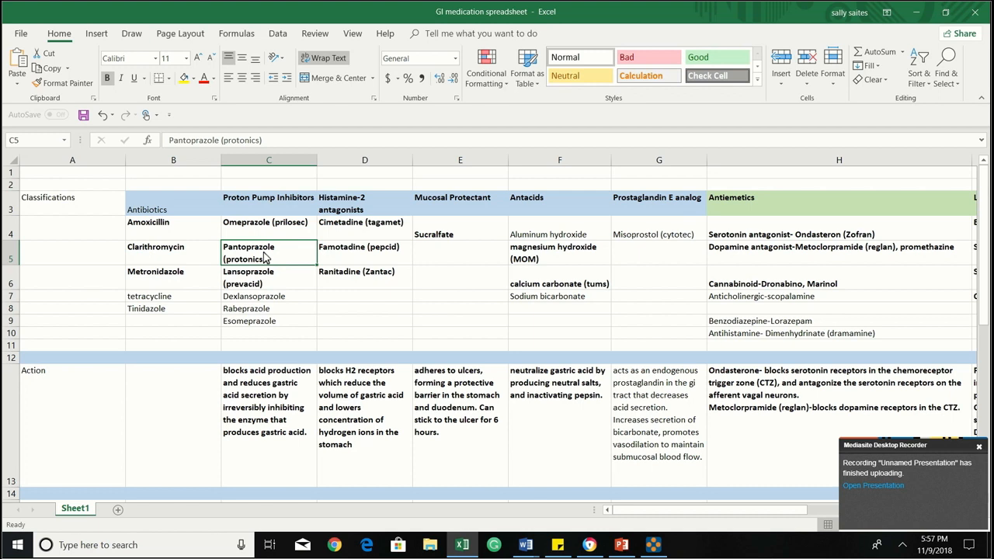
# - Examine the Histamine-2 antagonists column, covering the drug names, indications, adverse effects, drug interactions and nursing care
pyautogui.click(377, 258)
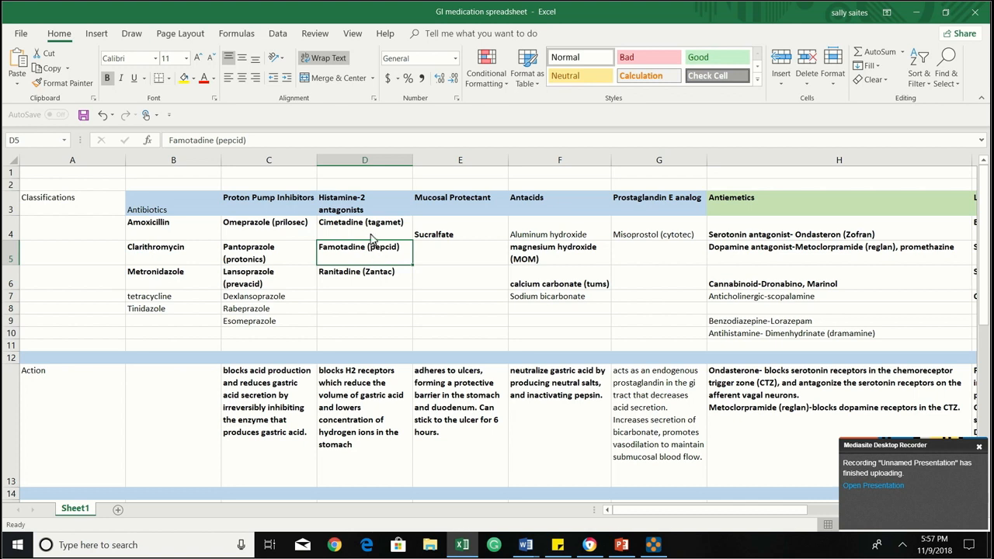
pyautogui.click(374, 236)
pyautogui.click(371, 261)
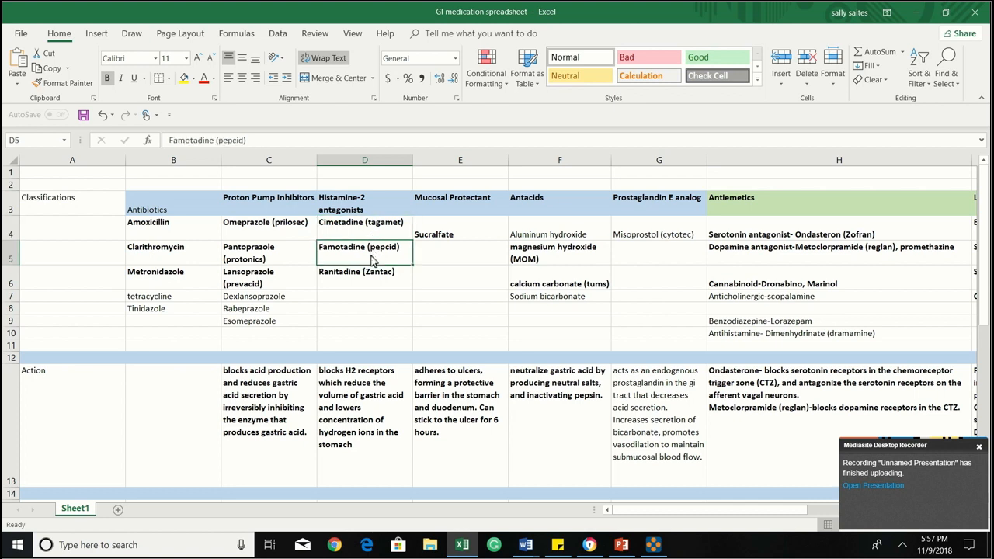
pyautogui.click(366, 287)
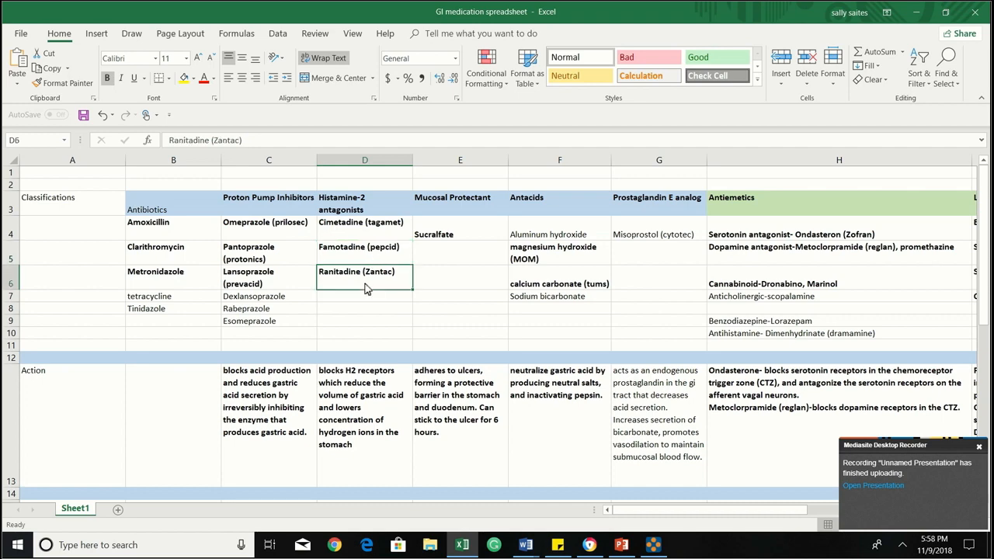
pyautogui.scroll(-5, 366, 287)
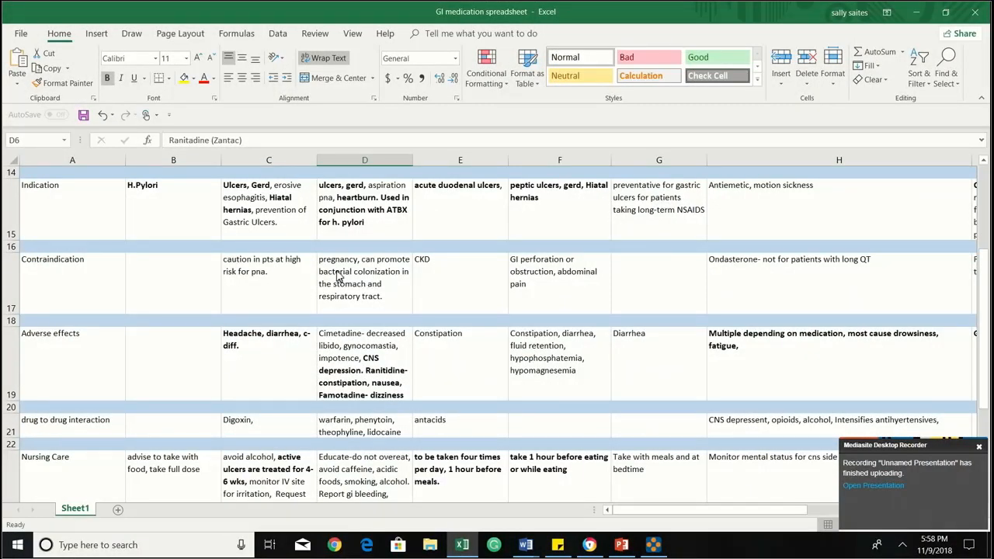
pyautogui.click(378, 218)
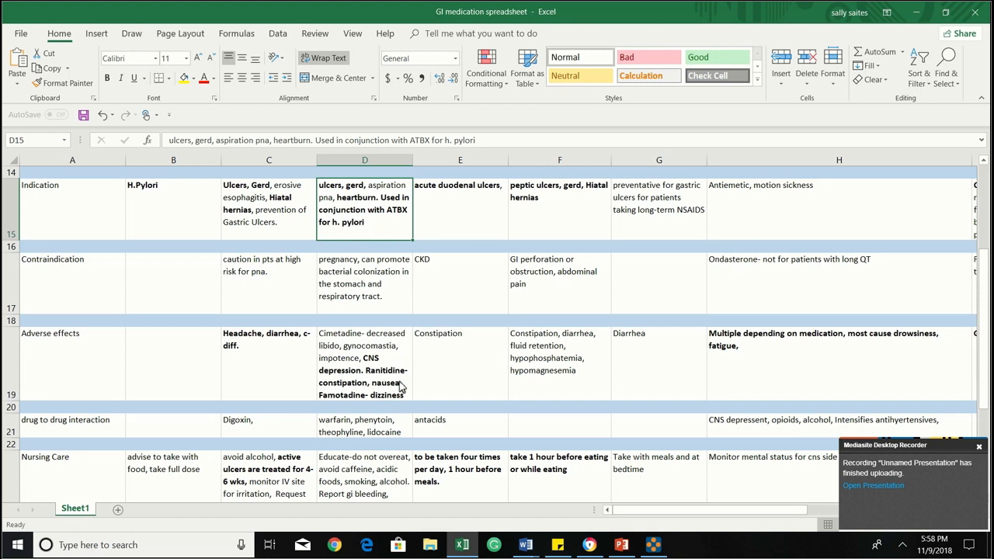
pyautogui.click(380, 397)
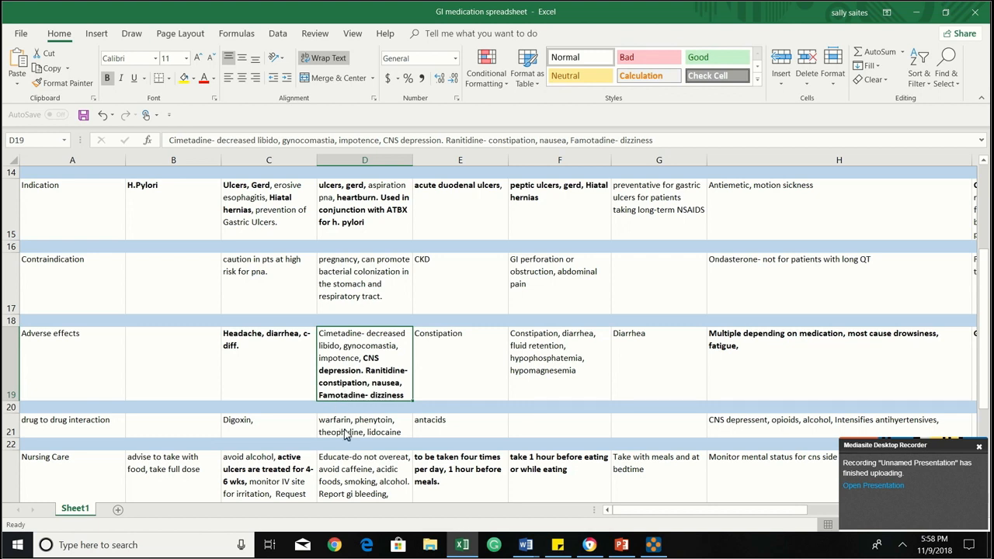
pyautogui.scroll(-2, 373, 432)
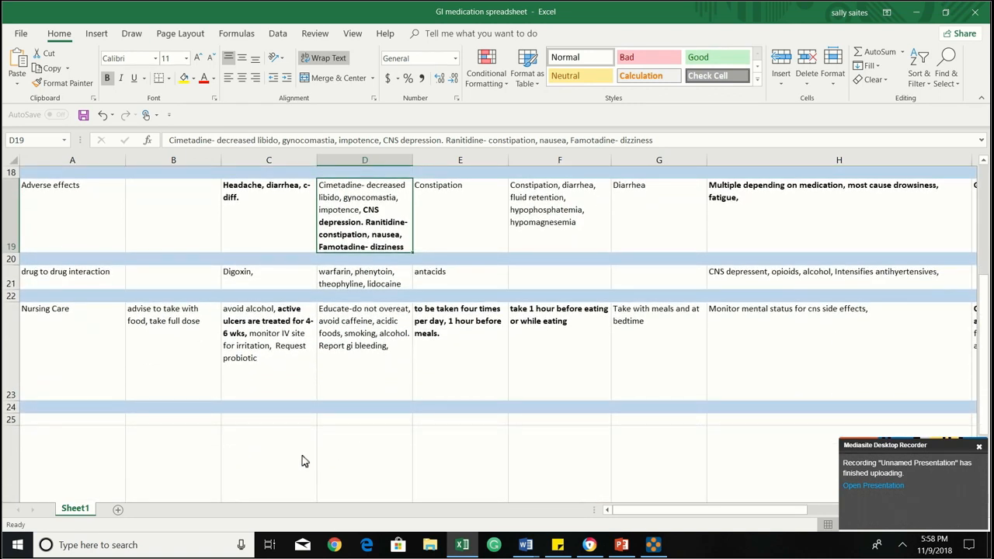
pyautogui.click(378, 324)
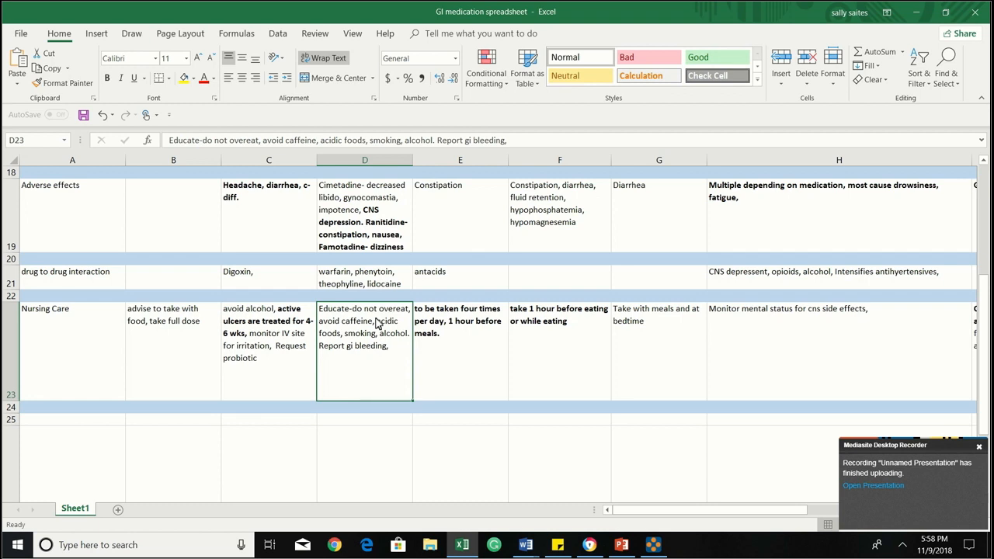
pyautogui.scroll(4, 376, 323)
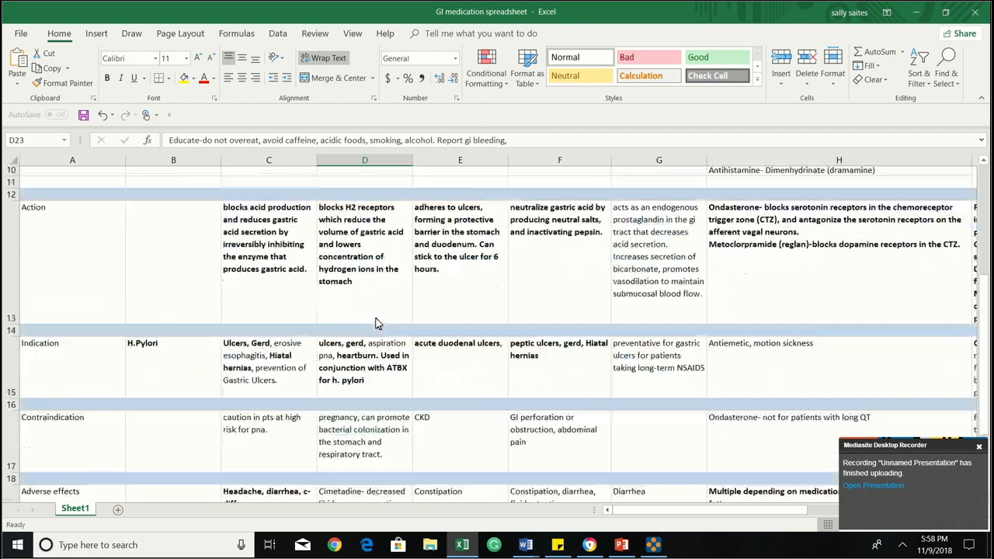
pyautogui.scroll(3, 375, 323)
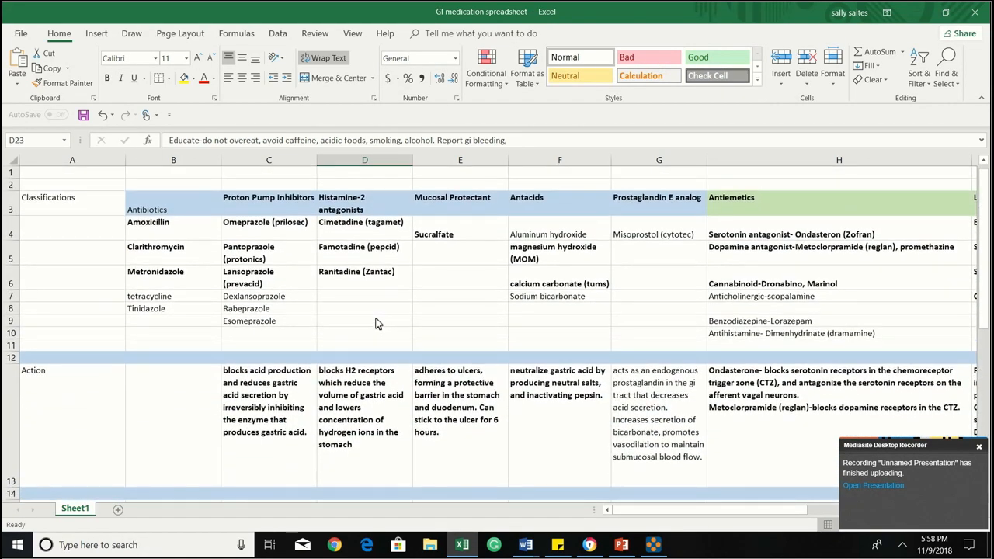
# - Examine the Antacids column, covering the drug names, action, adverse effects and nursing care
pyautogui.click(582, 233)
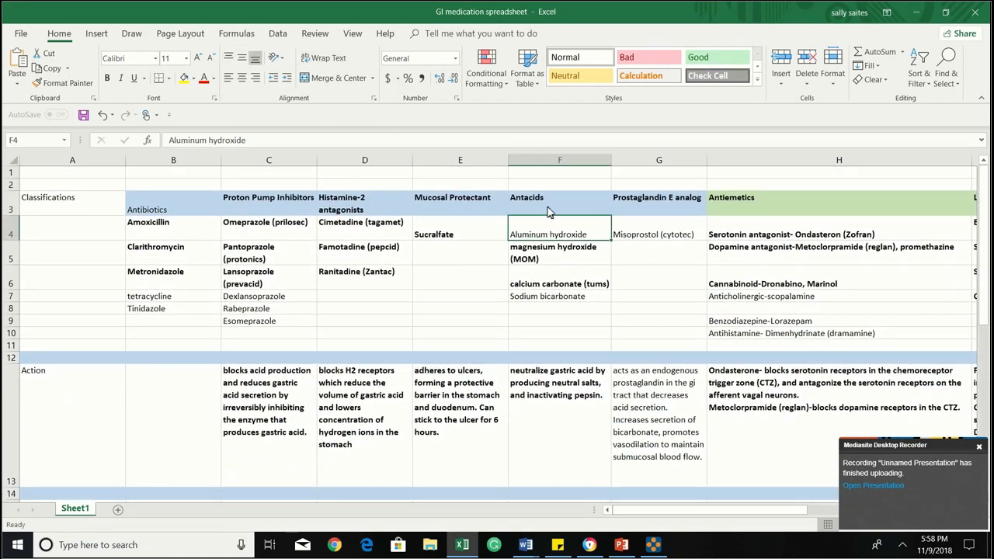
pyautogui.click(562, 275)
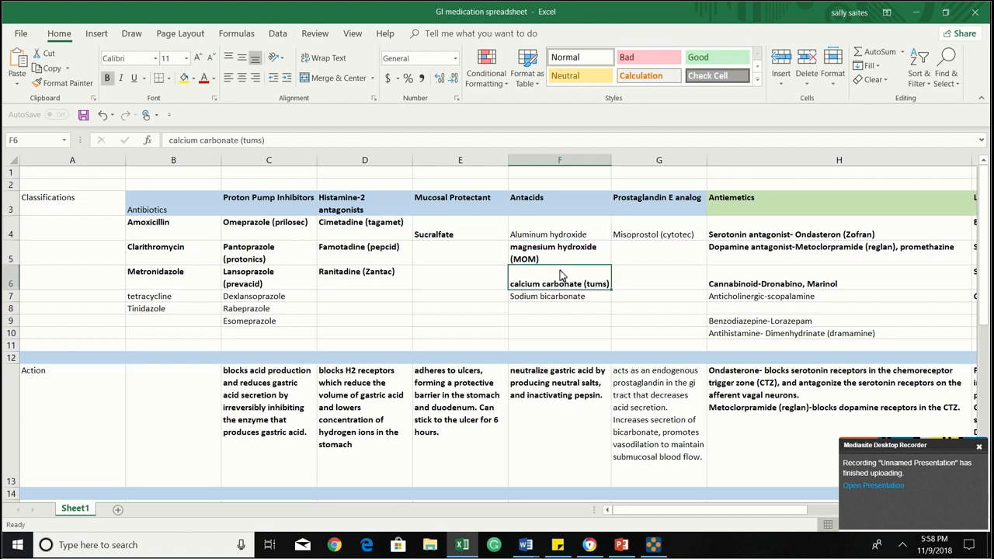
pyautogui.click(551, 256)
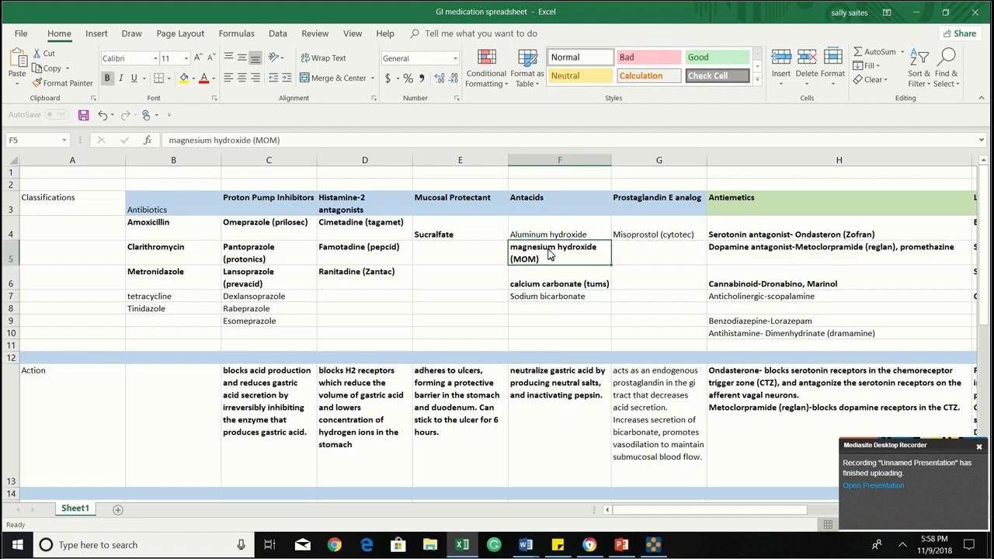
pyautogui.click(566, 395)
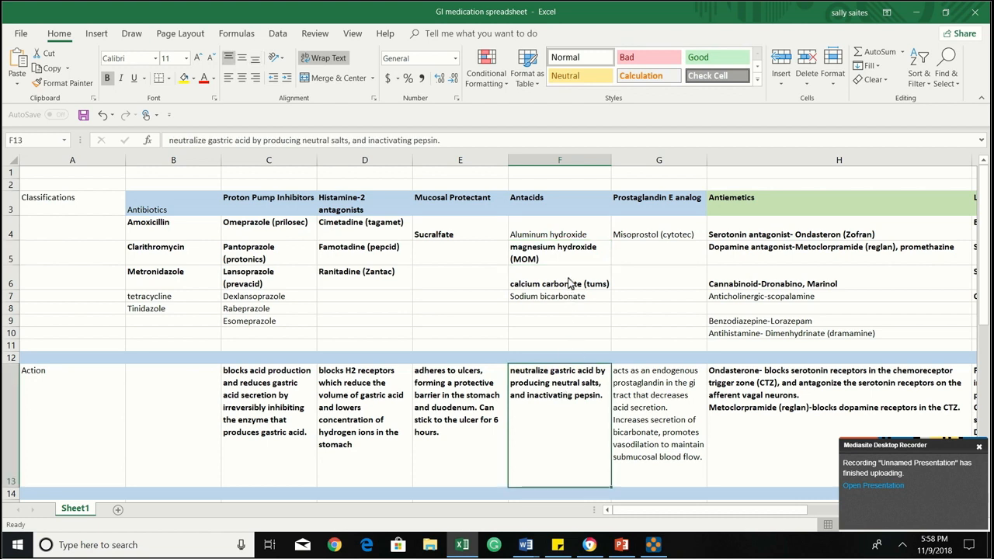
pyautogui.scroll(-5, 568, 284)
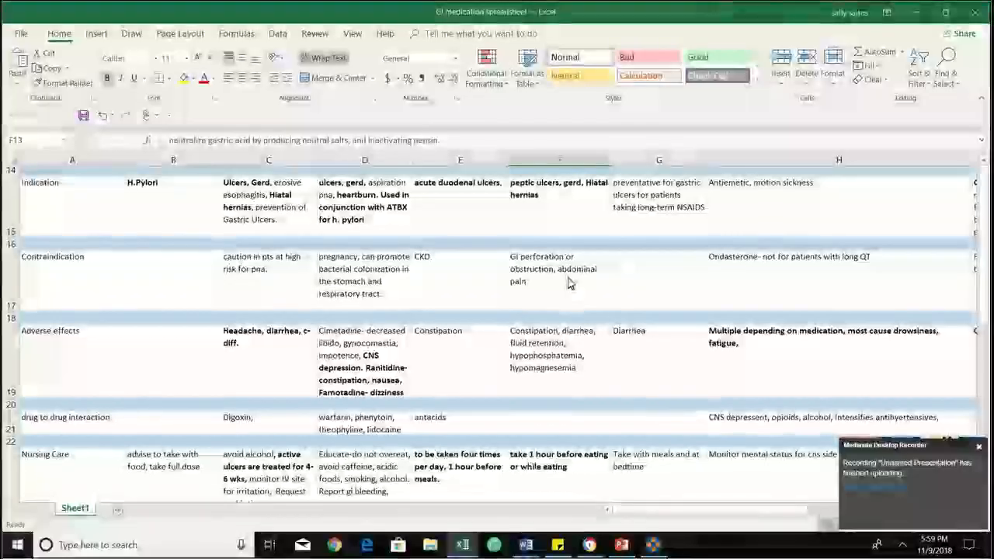
pyautogui.scroll(3, 567, 283)
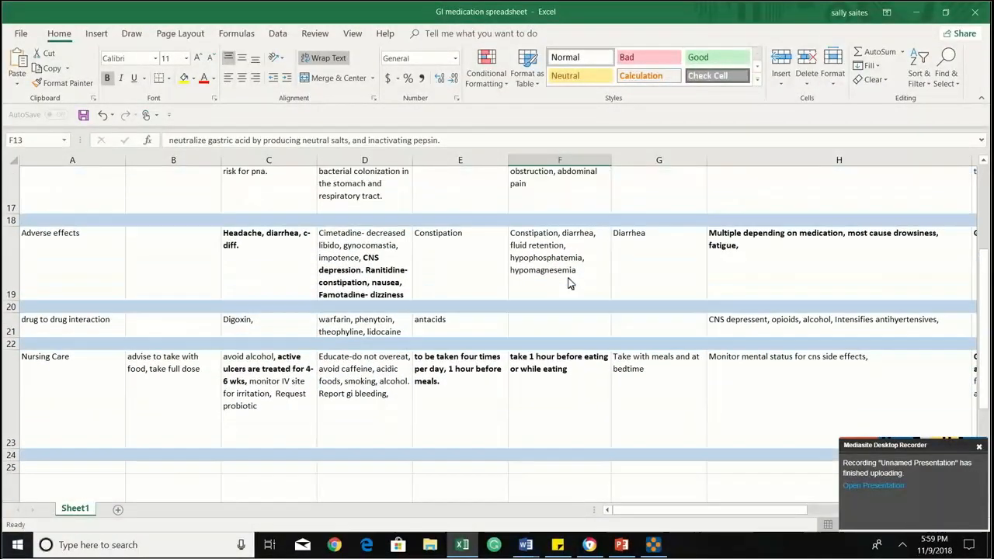
pyautogui.scroll(3, 567, 284)
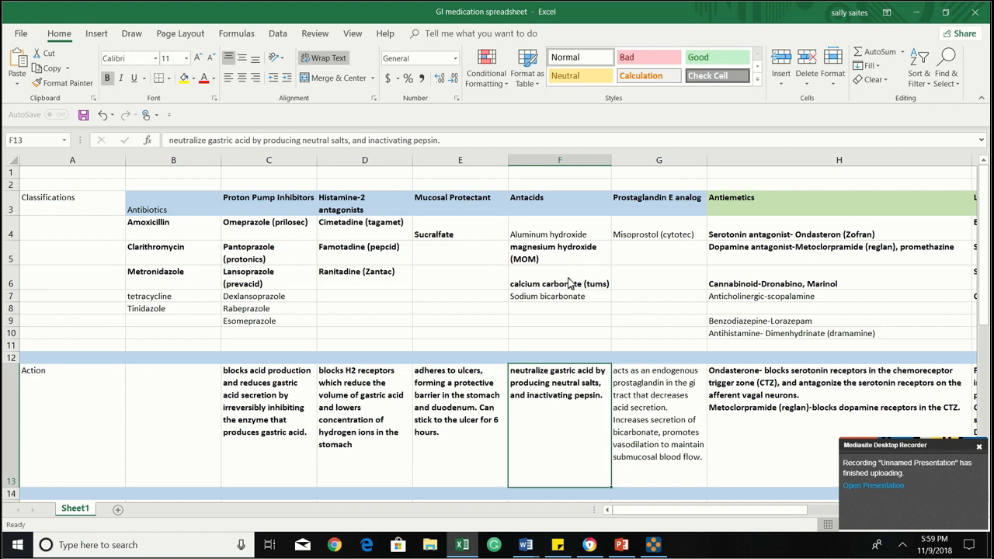
# - Examine the Mucosal Protectant column for sucralfate down to its nursing care, and bring the Antiemetics column into view
pyautogui.click(470, 214)
pyautogui.click(471, 236)
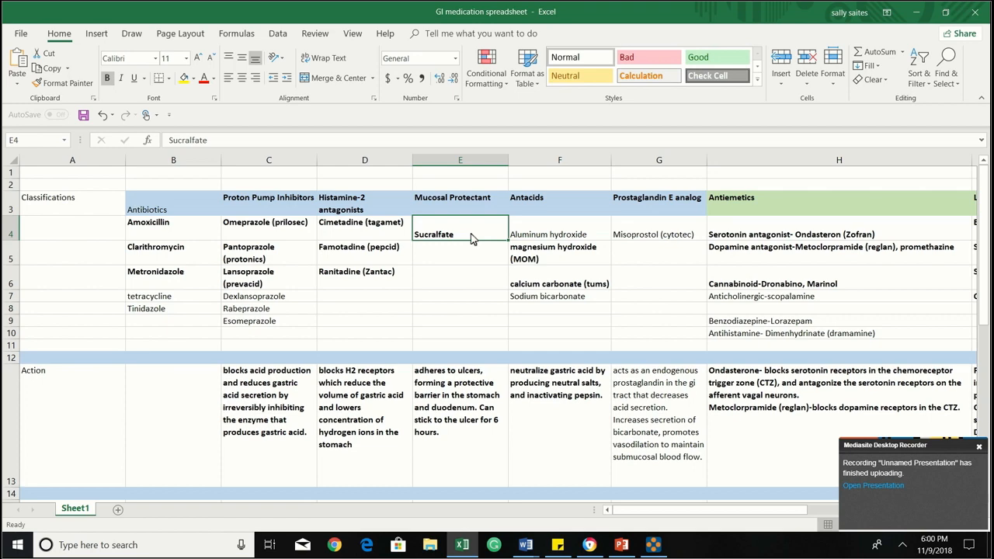
pyautogui.scroll(-5, 470, 239)
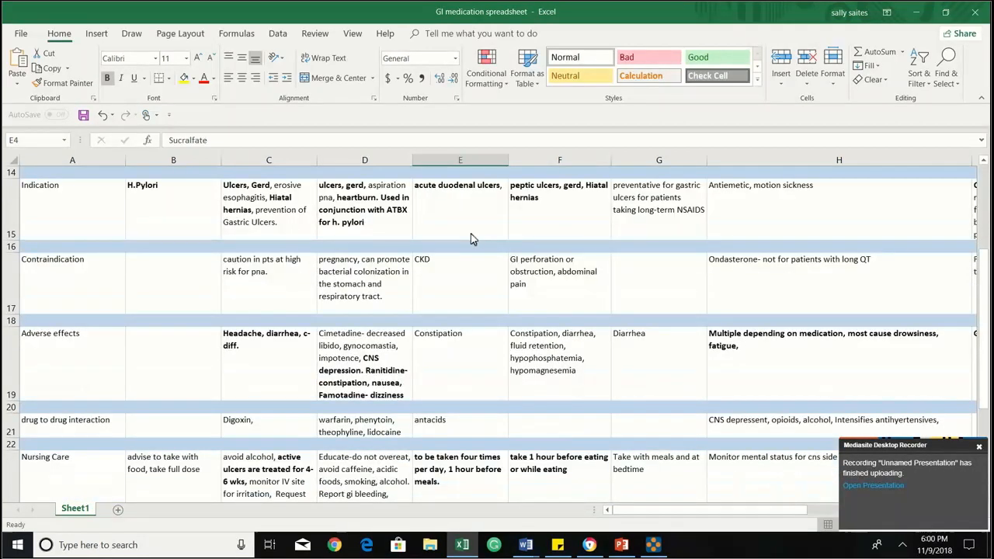
pyautogui.scroll(-2, 471, 235)
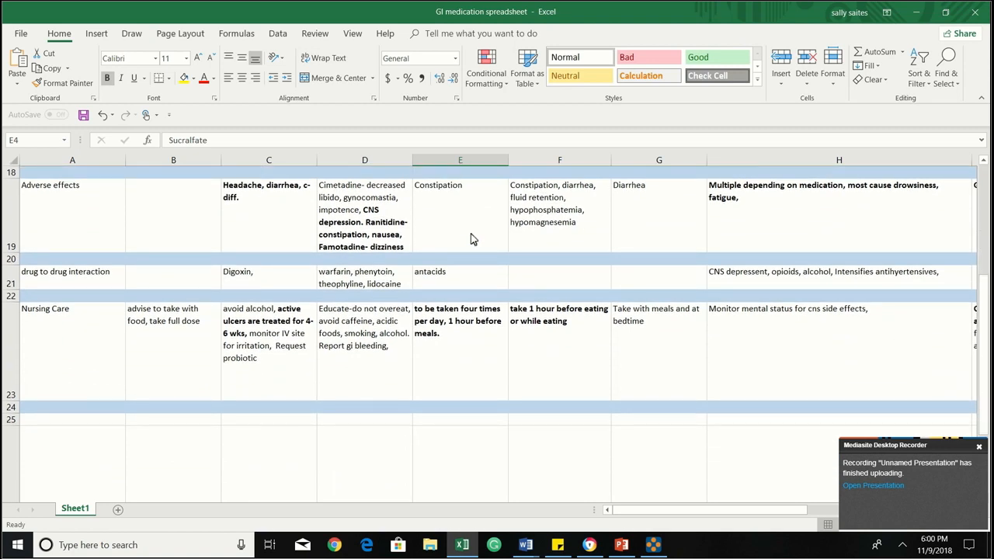
pyautogui.click(478, 379)
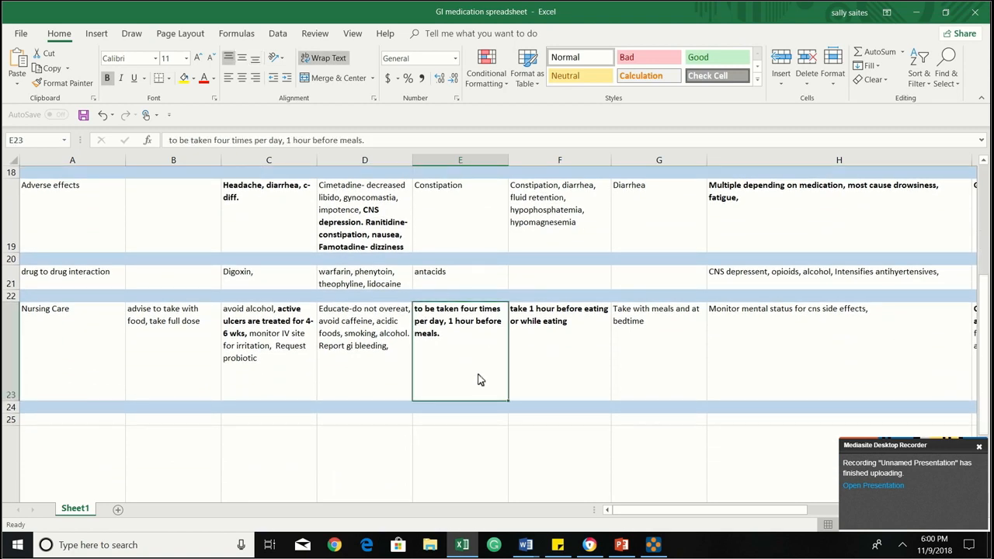
pyautogui.scroll(7, 478, 379)
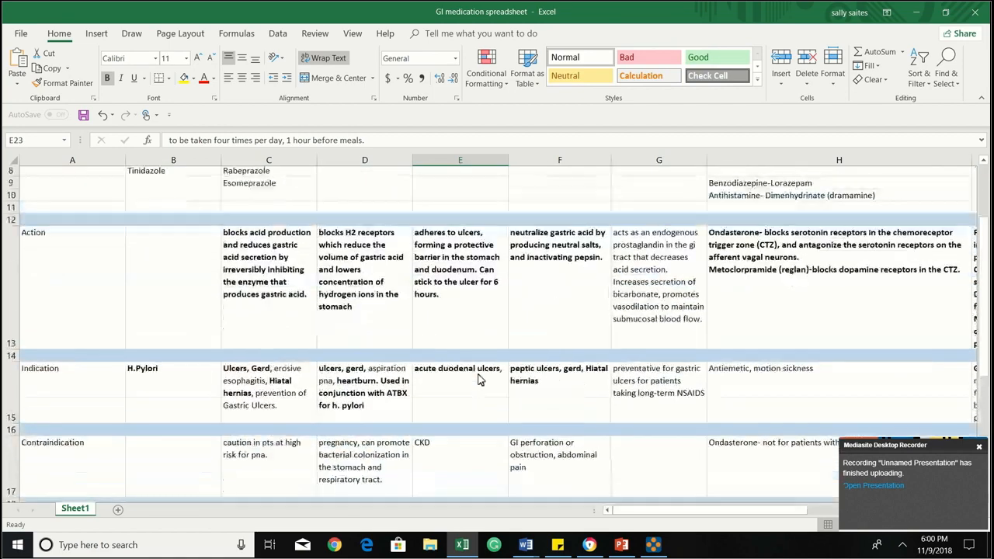
pyautogui.hscroll(4, 478, 378)
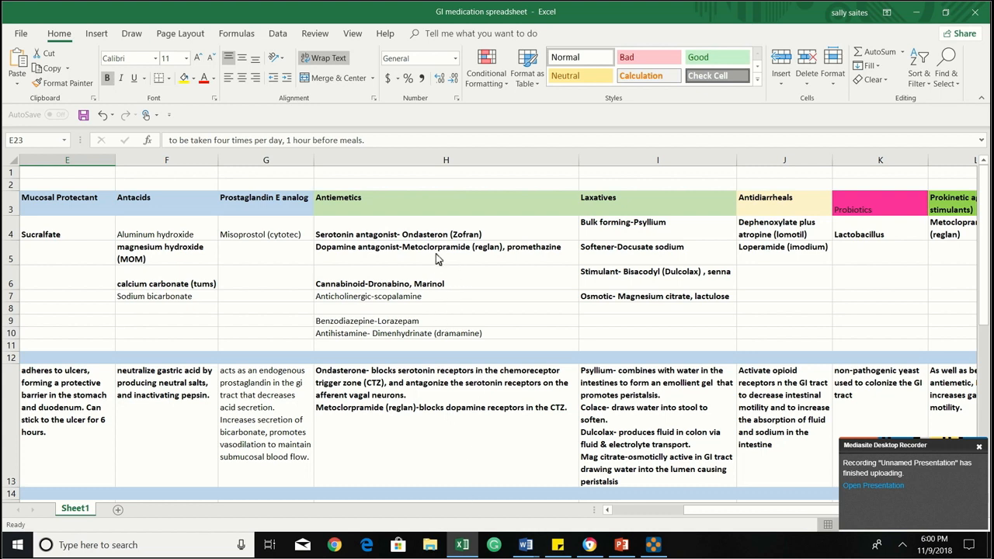
# - Make the Antiemetics contraindication text "Ondasterone- not for patients with long QT" bold
pyautogui.click(420, 233)
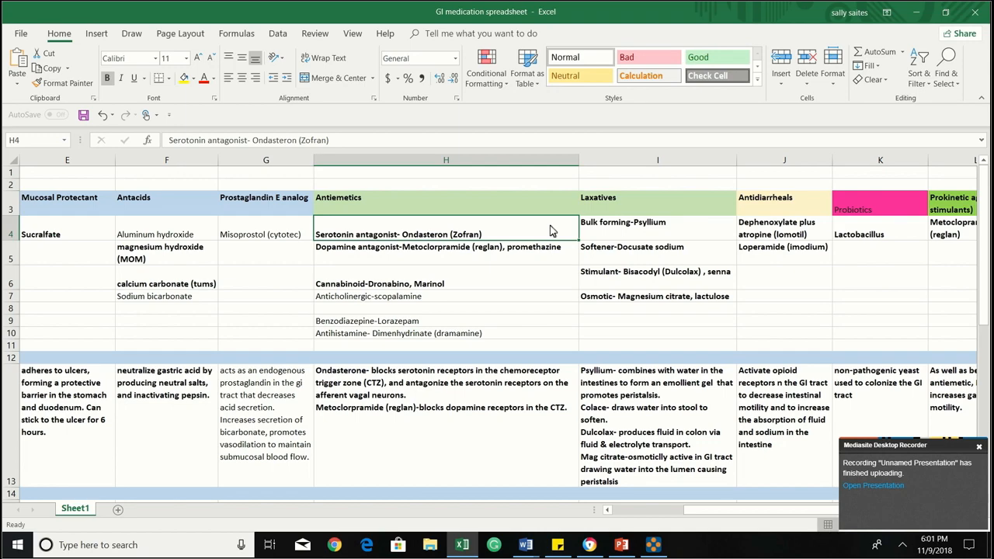
pyautogui.scroll(-5, 550, 230)
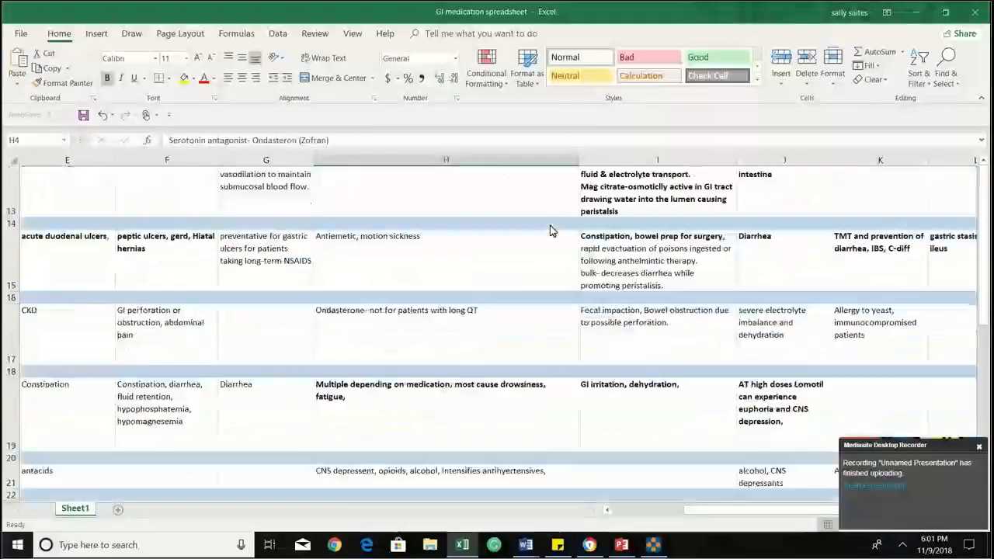
pyautogui.scroll(-1, 549, 230)
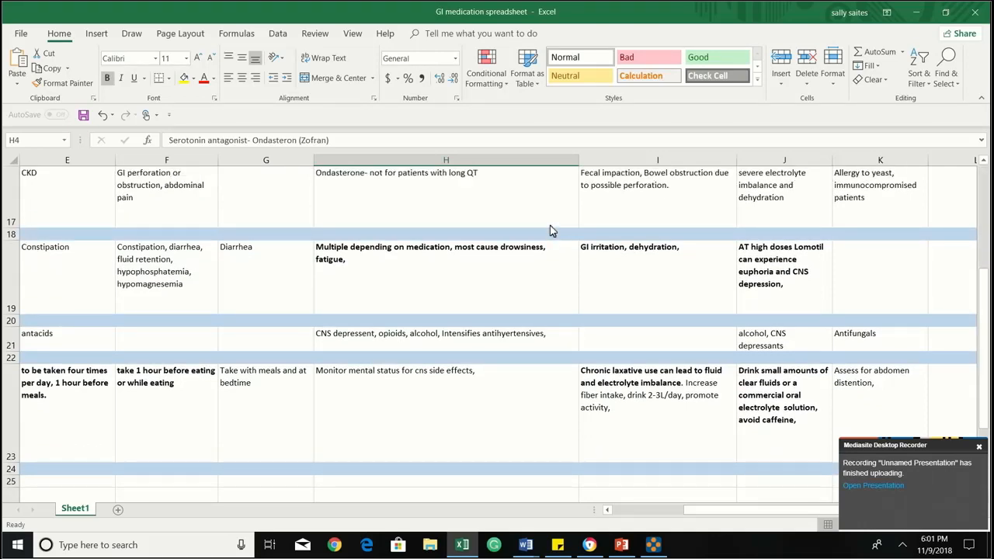
pyautogui.scroll(3, 550, 231)
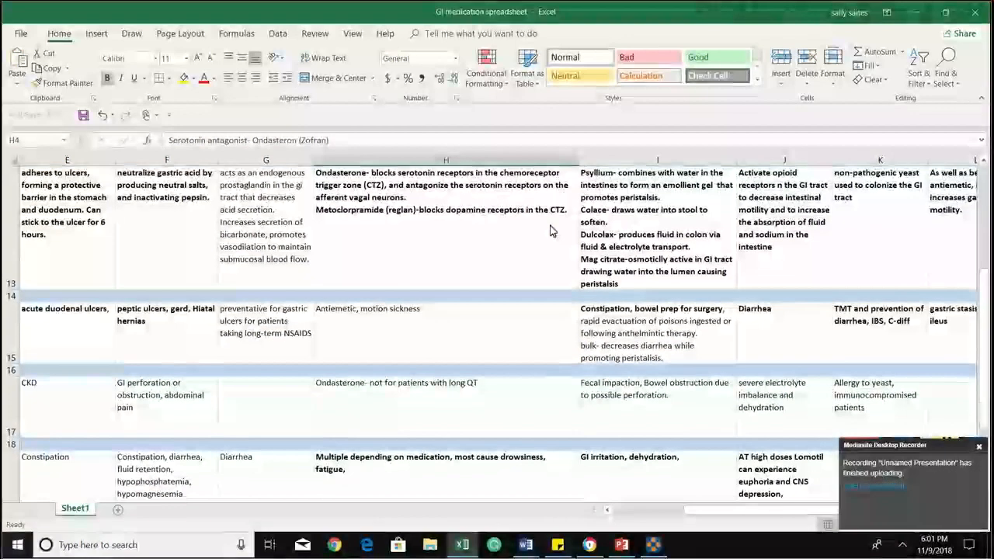
pyautogui.click(457, 411)
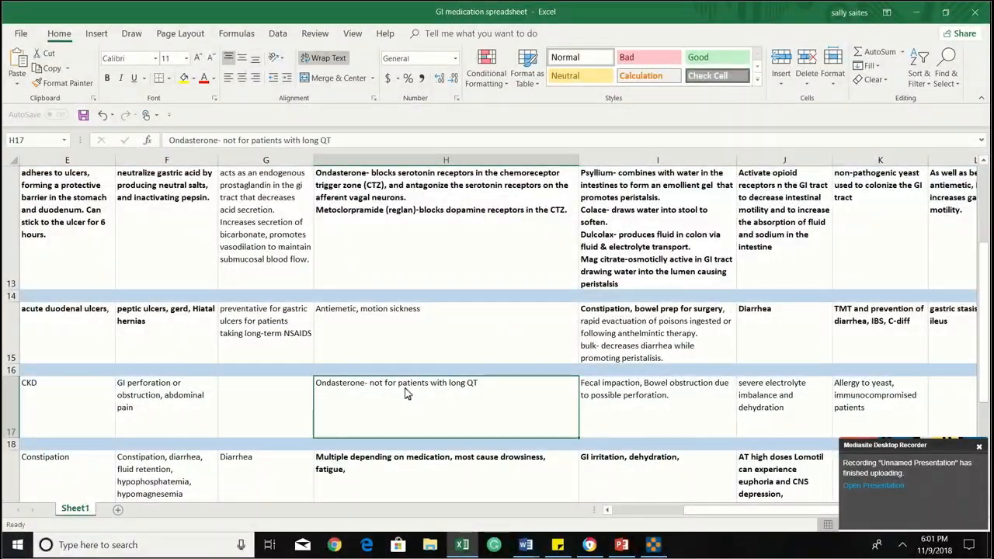
pyautogui.doubleClick(477, 390)
pyautogui.moveTo(477, 390); pyautogui.dragTo(317, 390)
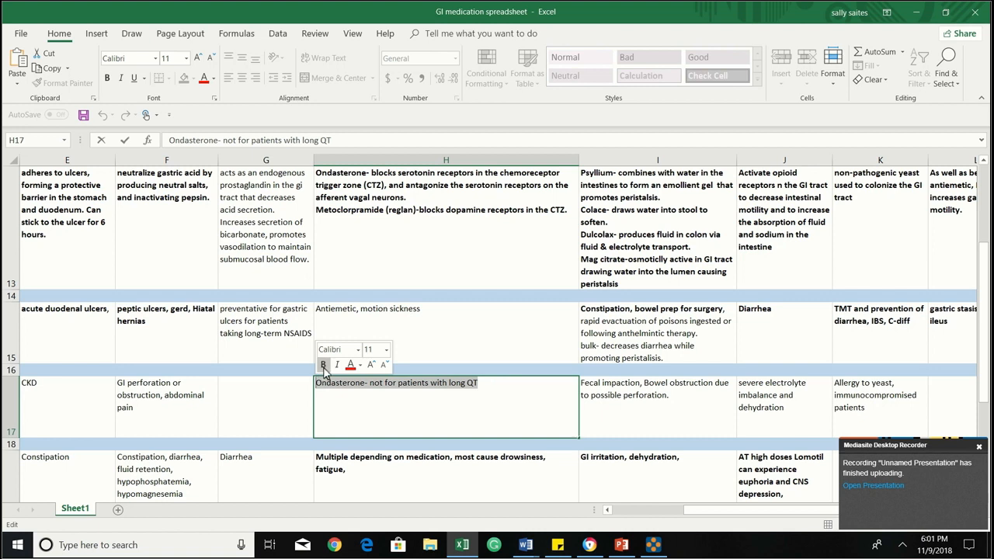
pyautogui.click(323, 364)
pyautogui.click(492, 388)
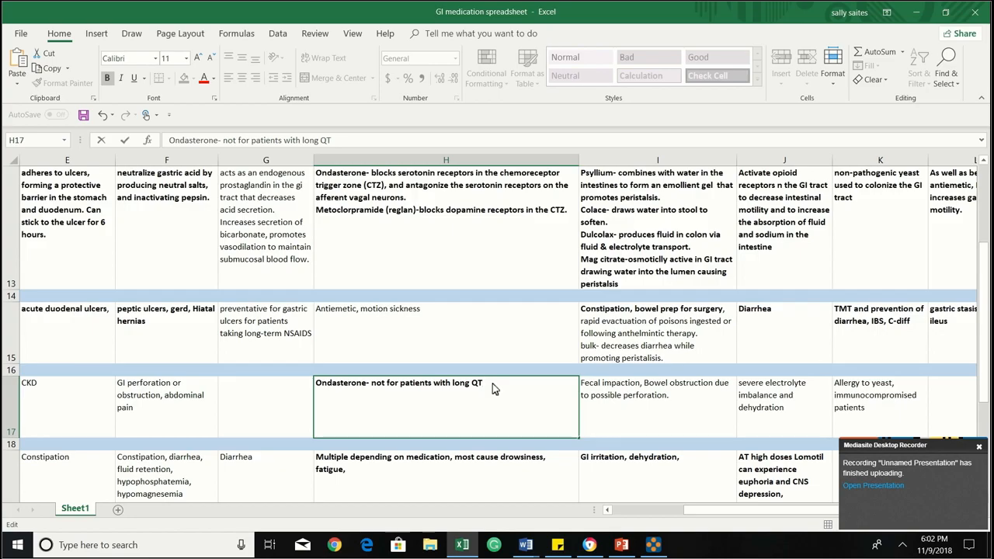
# - Examine the antiemetic drug names, from the dopamine antagonists and cannabinoids through the anticholinergic and benzodiazepine entries
pyautogui.scroll(4, 493, 383)
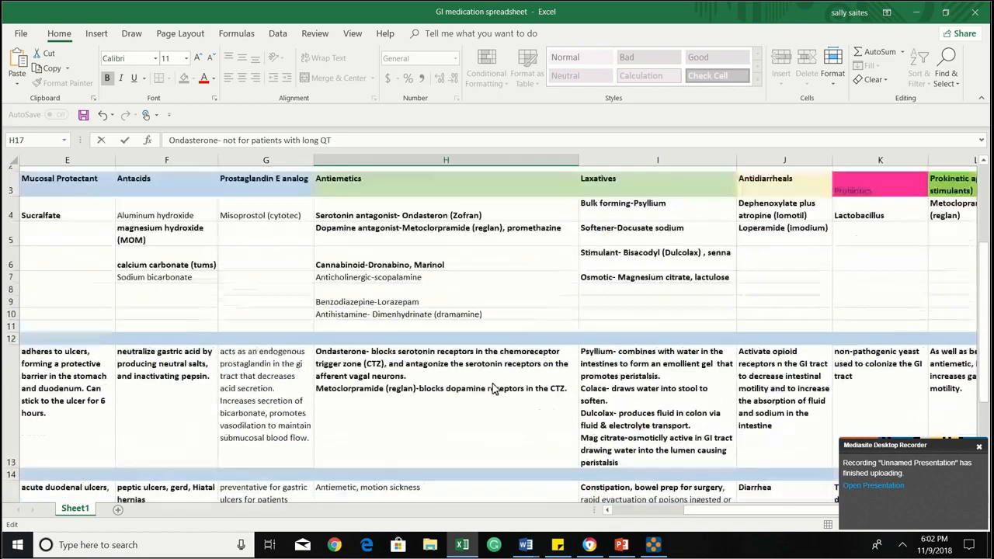
pyautogui.click(526, 260)
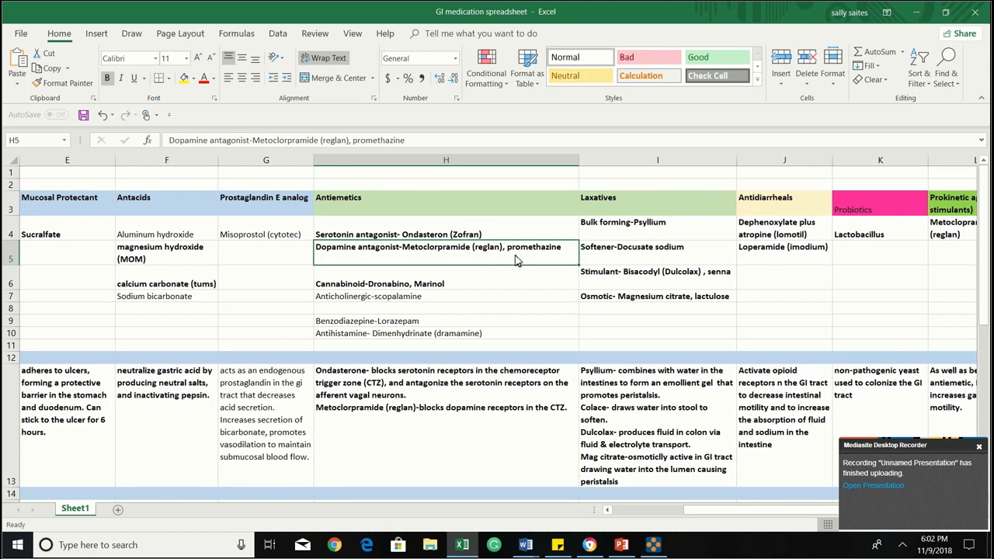
pyautogui.click(452, 284)
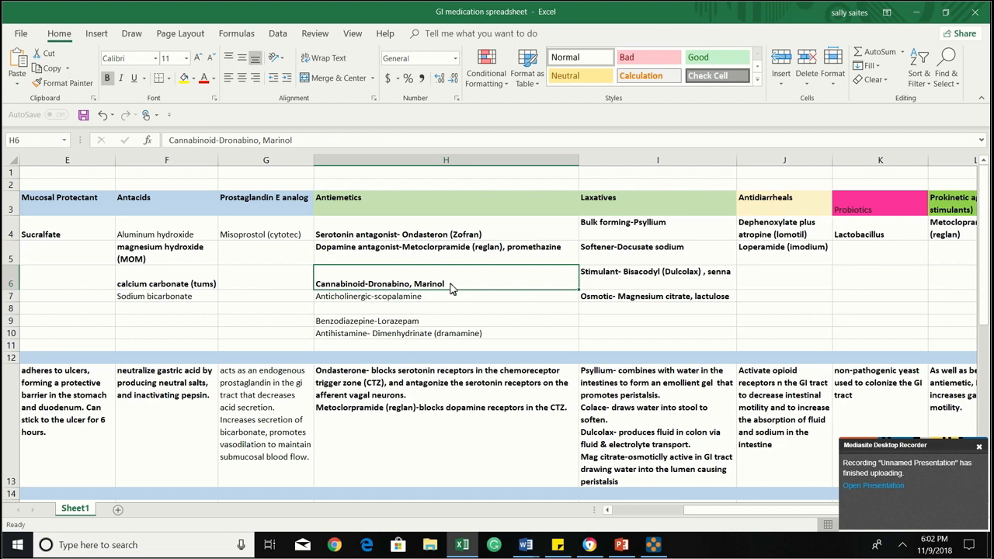
pyautogui.click(447, 299)
pyautogui.click(447, 310)
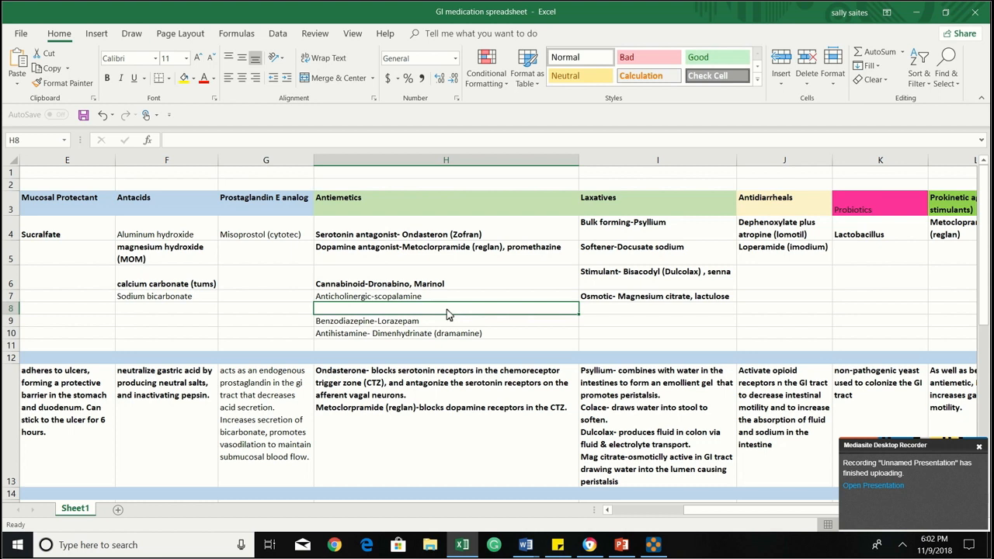
pyautogui.click(450, 323)
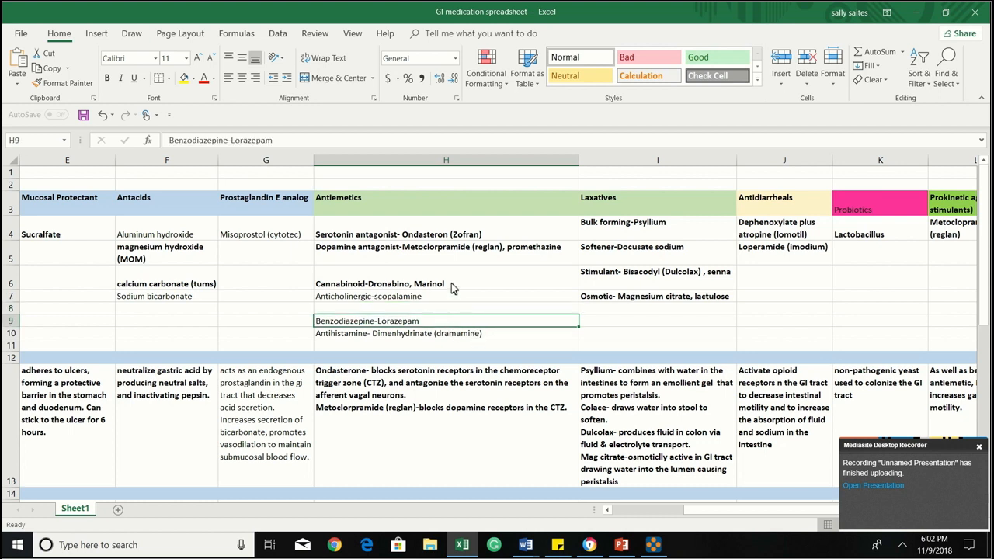
pyautogui.click(453, 287)
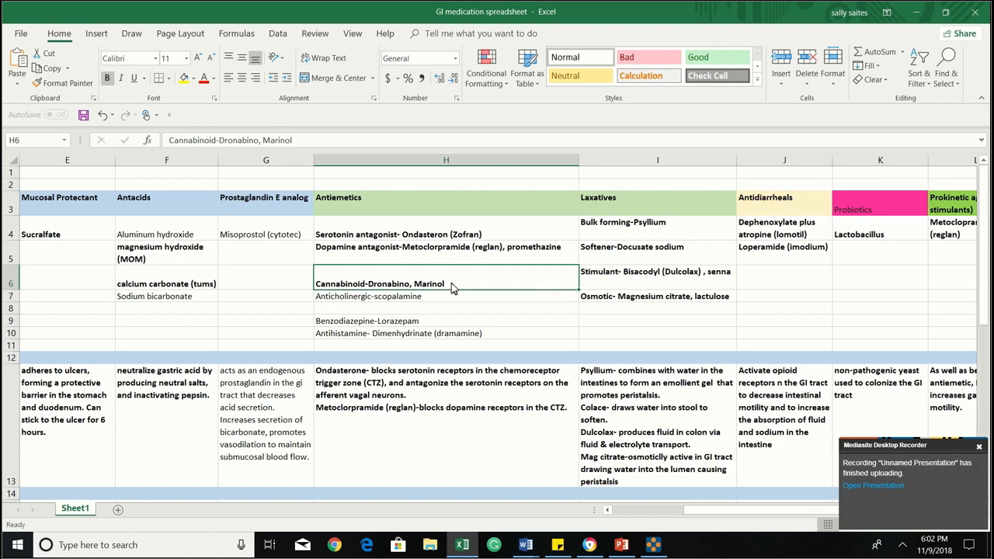
# - Examine the drug types in the Laxatives column, covering the bulk-forming, softener, stimulant and osmotic entries
pyautogui.hscroll(4, 453, 288)
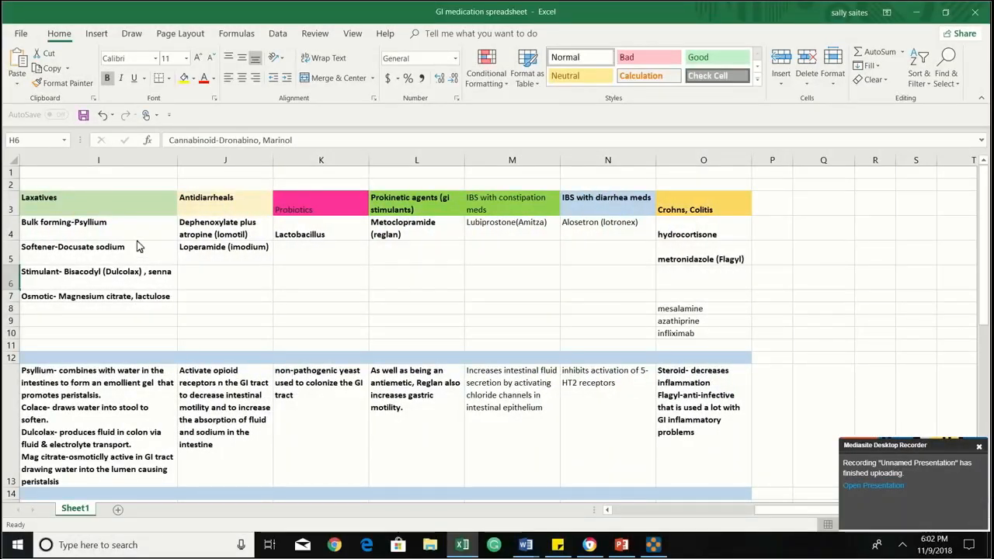
pyautogui.click(108, 206)
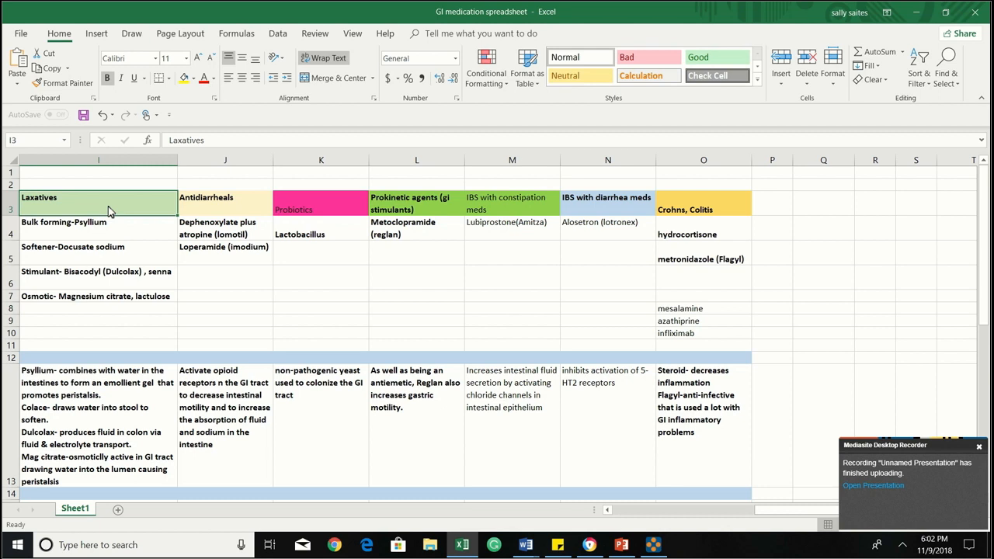
pyautogui.click(110, 252)
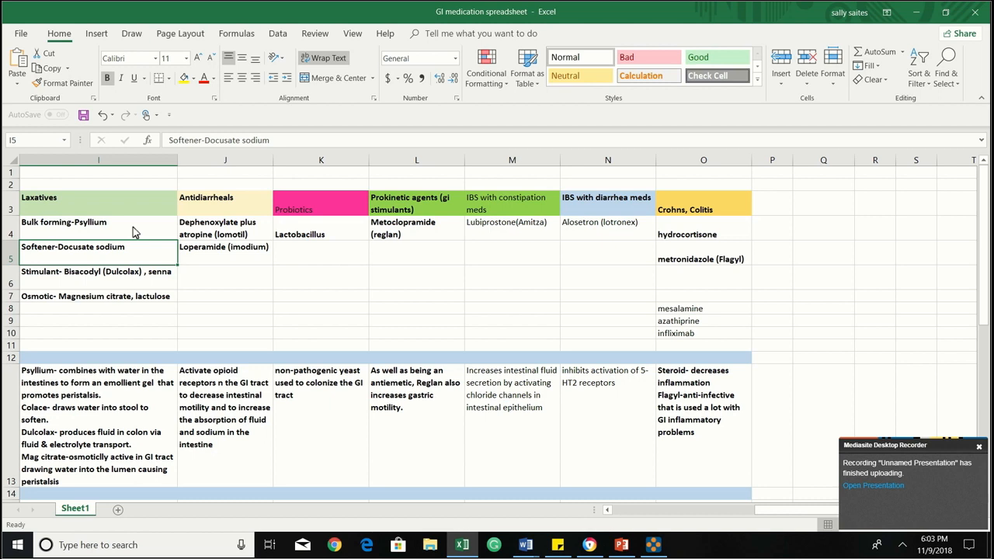
pyautogui.click(133, 227)
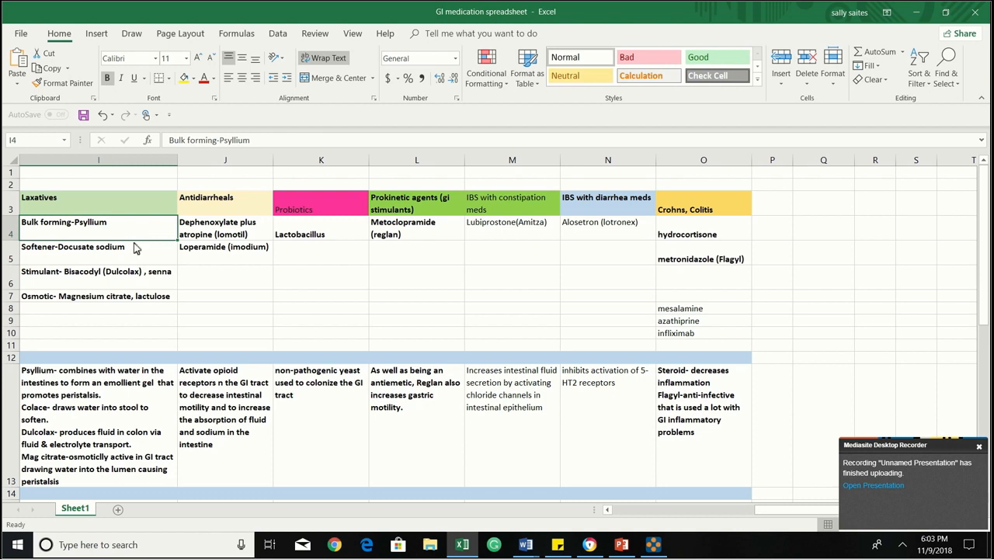
pyautogui.click(137, 254)
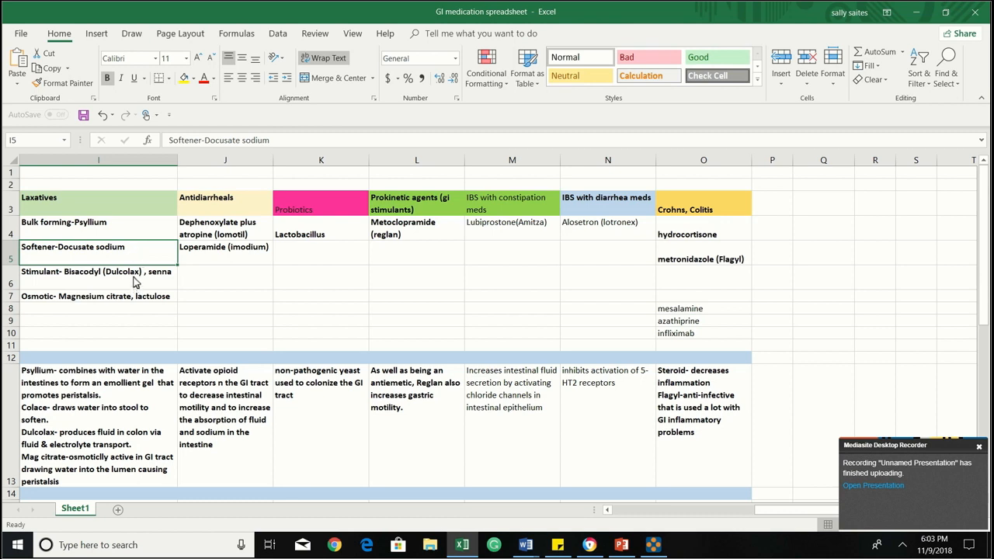
pyautogui.click(135, 282)
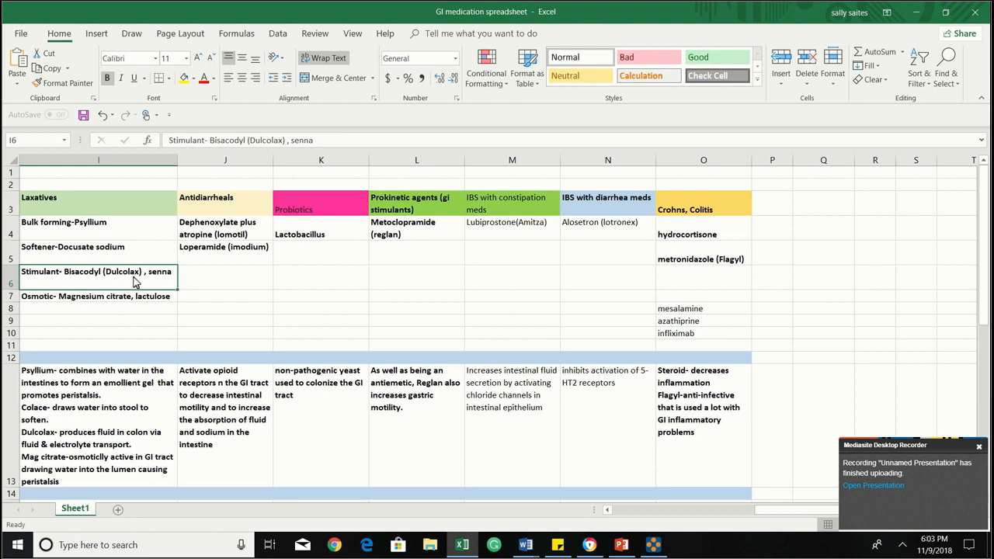
pyautogui.click(134, 302)
# - Examine the laxatives' actions, indications, contraindications, adverse effects and nursing care entries
pyautogui.scroll(-3, 134, 303)
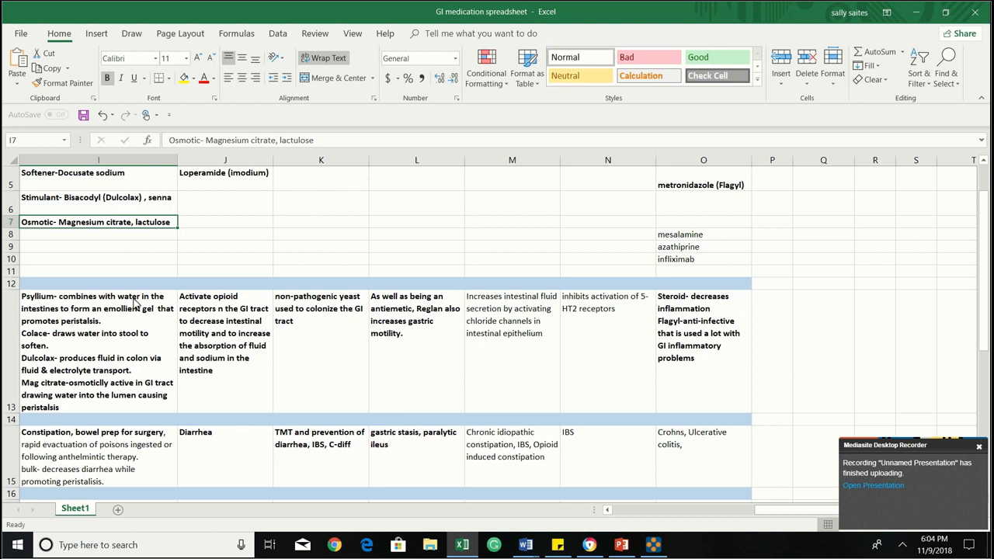
pyautogui.scroll(-2, 134, 302)
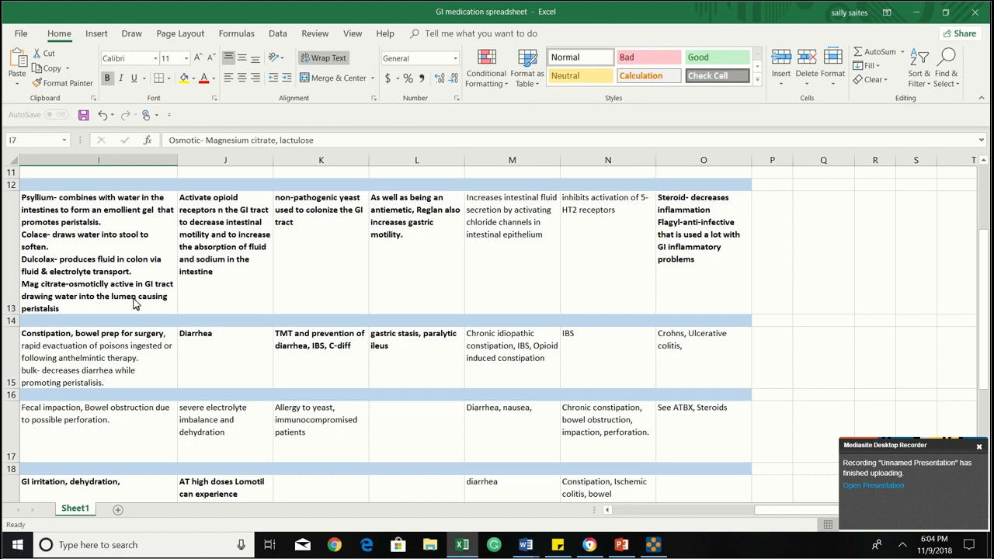
pyautogui.scroll(3, 133, 303)
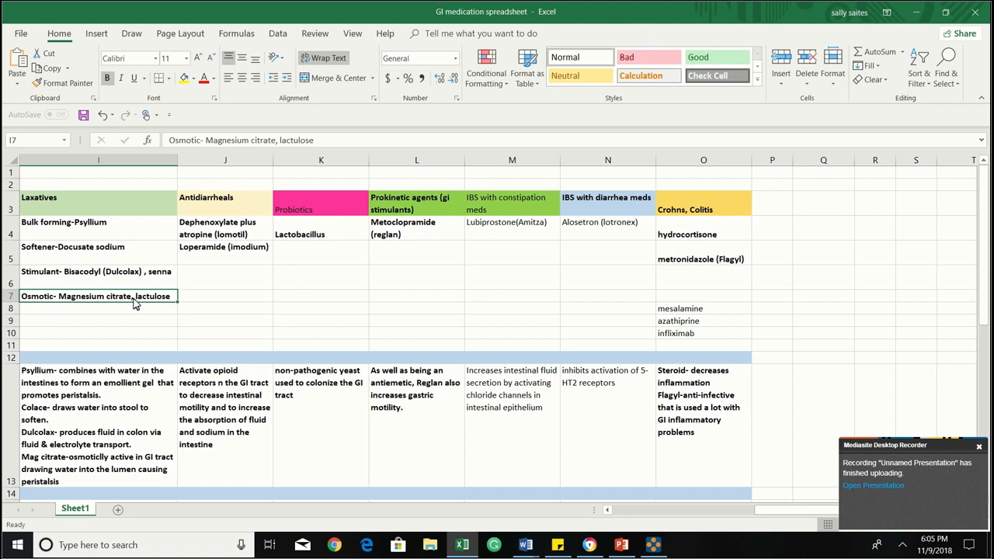
pyautogui.scroll(-5, 134, 303)
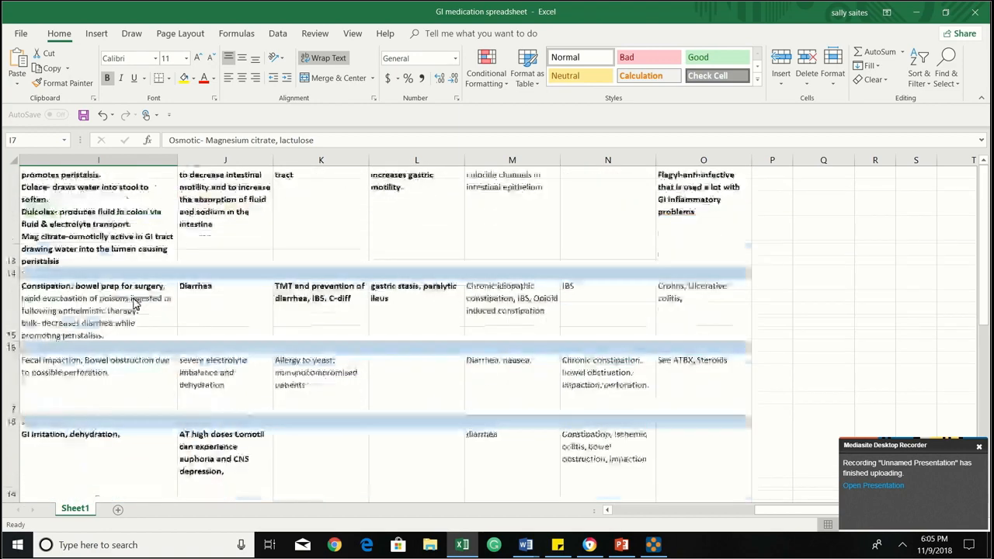
pyautogui.scroll(-3, 133, 303)
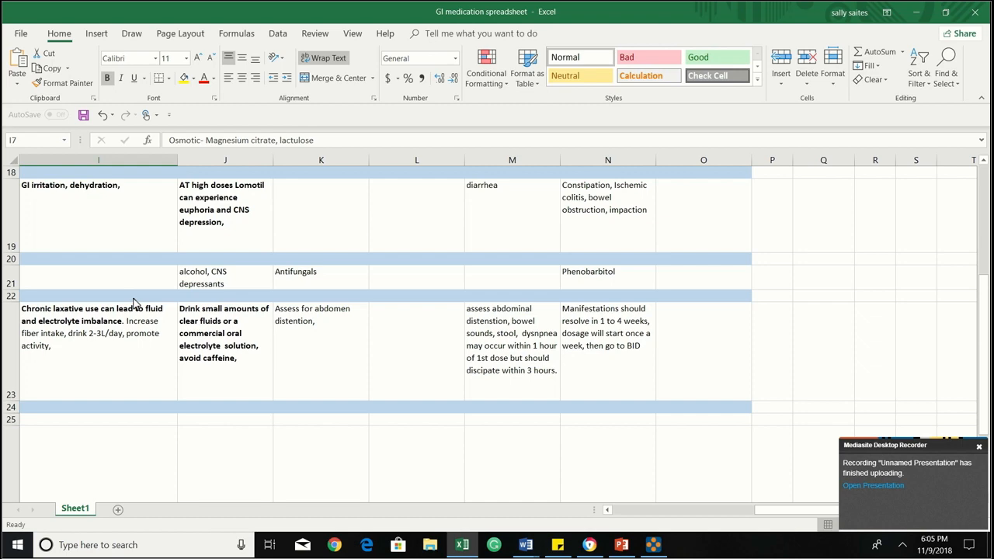
pyautogui.scroll(6, 133, 303)
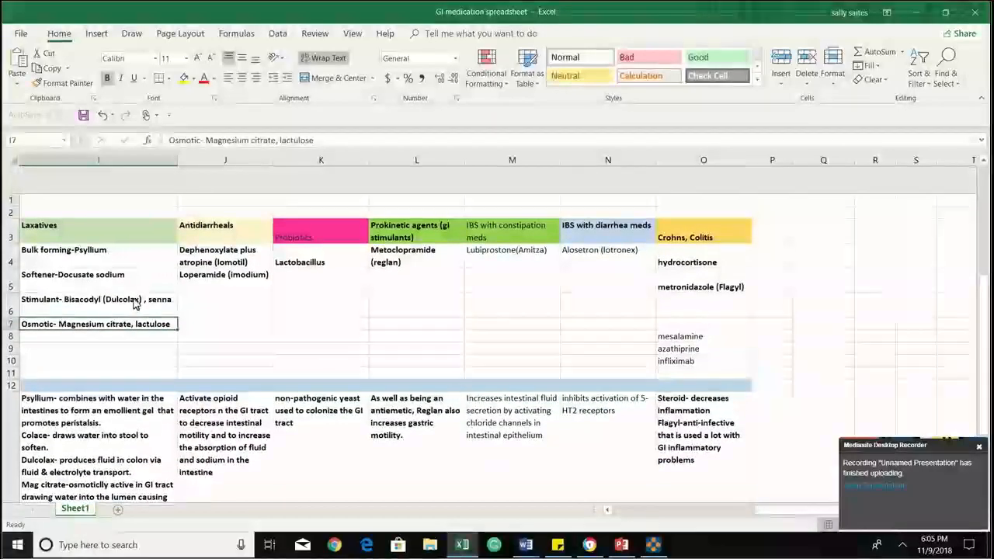
# - Examine the Antidiarrheals column, covering the drug names, action, indication, contraindications and adverse effects
pyautogui.hscroll(2, 134, 303)
pyautogui.hscroll(-1, 133, 303)
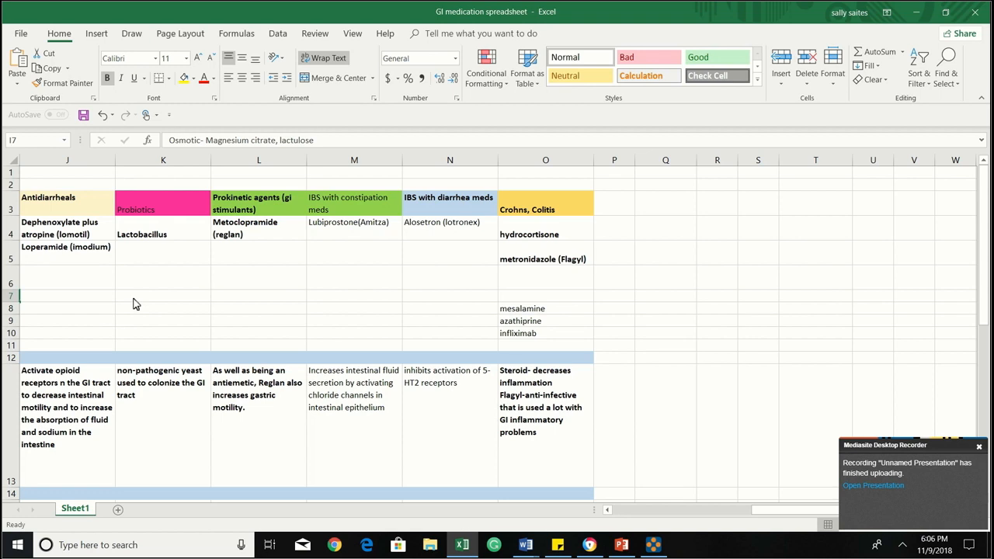
pyautogui.scroll(-5, 133, 303)
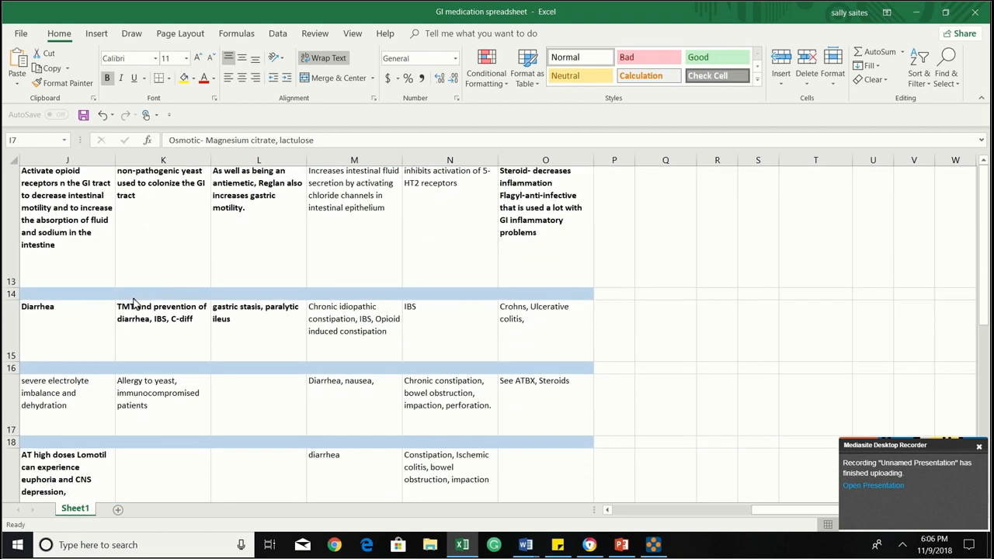
pyautogui.scroll(5, 133, 304)
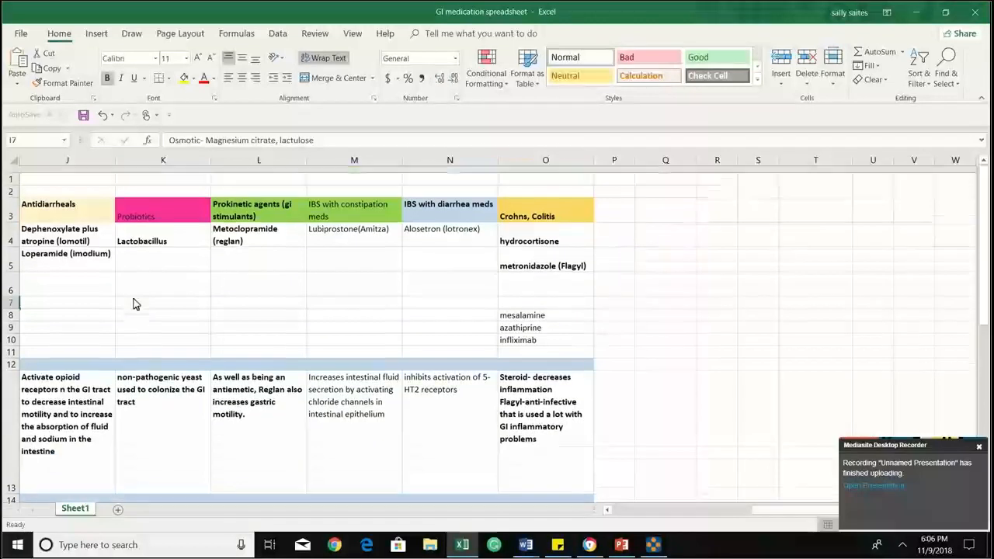
# - Append ", for pts on atbx." to the indication entry for lactobacillus in the Probiotics column
pyautogui.click(148, 204)
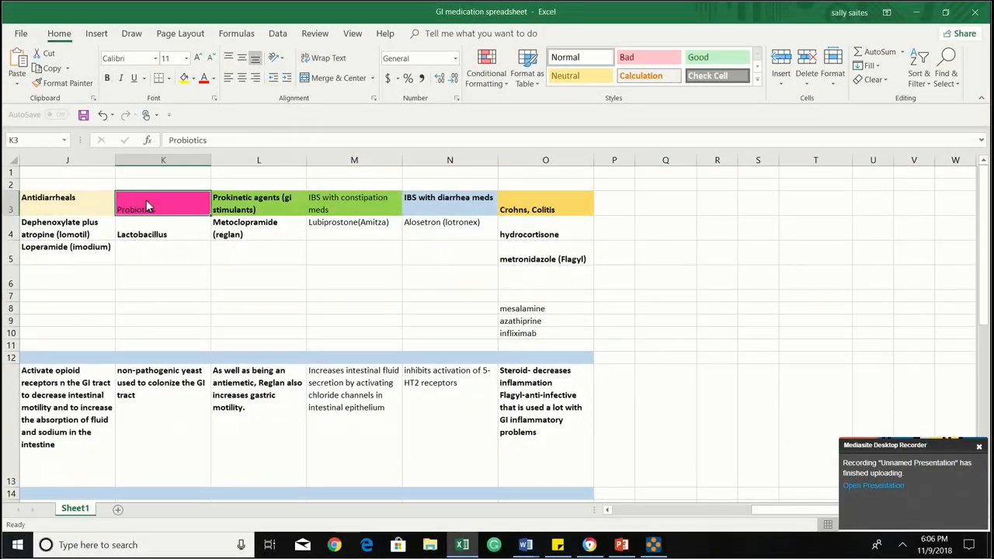
pyautogui.click(162, 231)
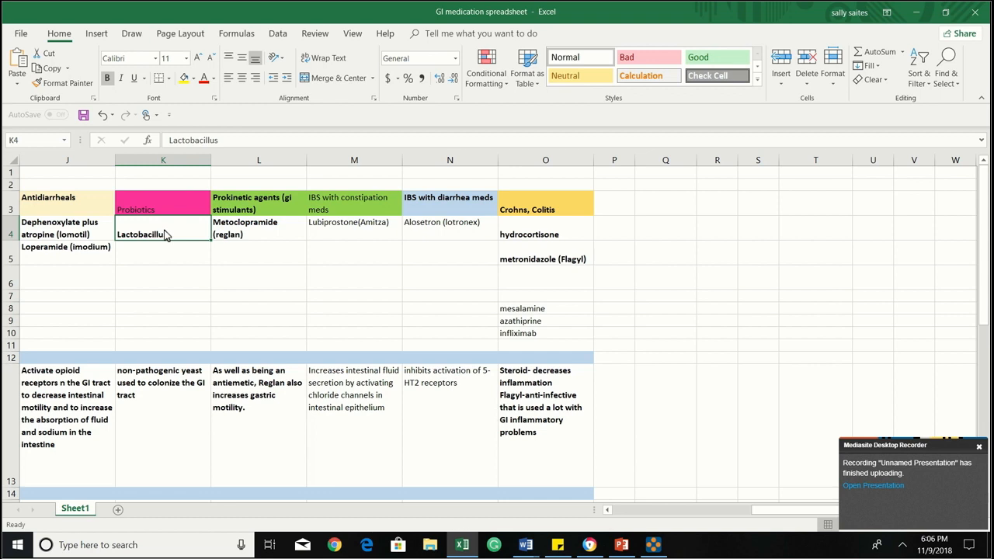
pyautogui.scroll(-4, 164, 235)
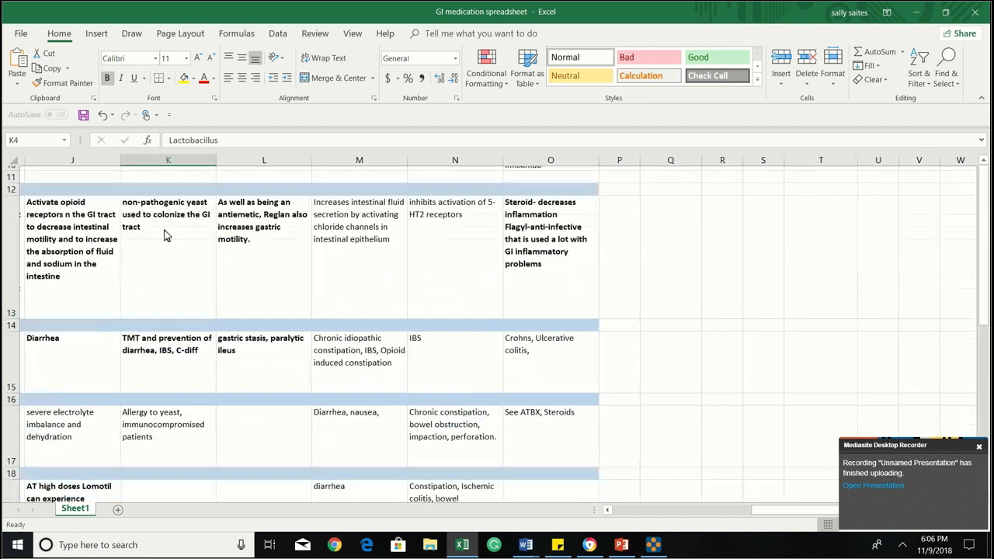
pyautogui.scroll(-1, 165, 234)
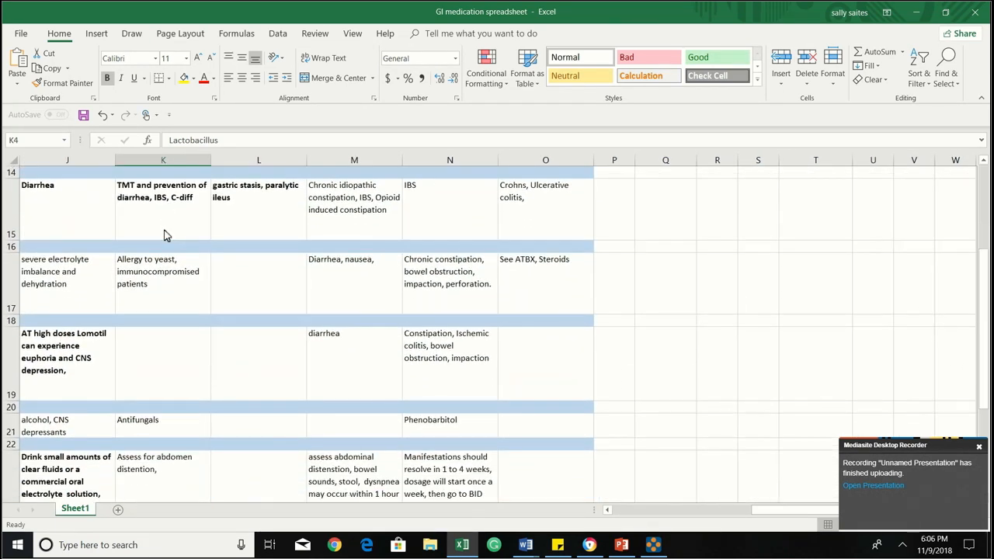
pyautogui.click(156, 220)
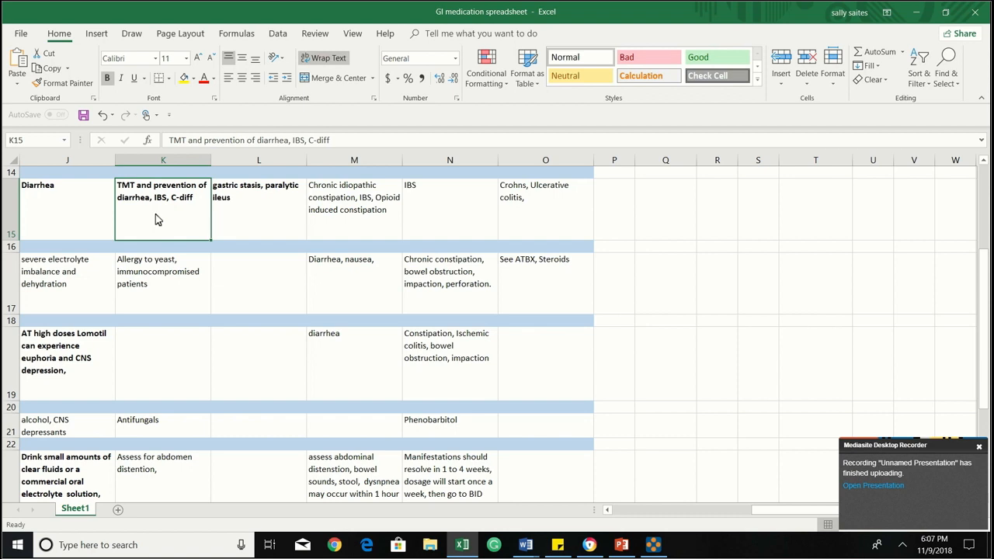
pyautogui.doubleClick(196, 204)
pyautogui.write(',')
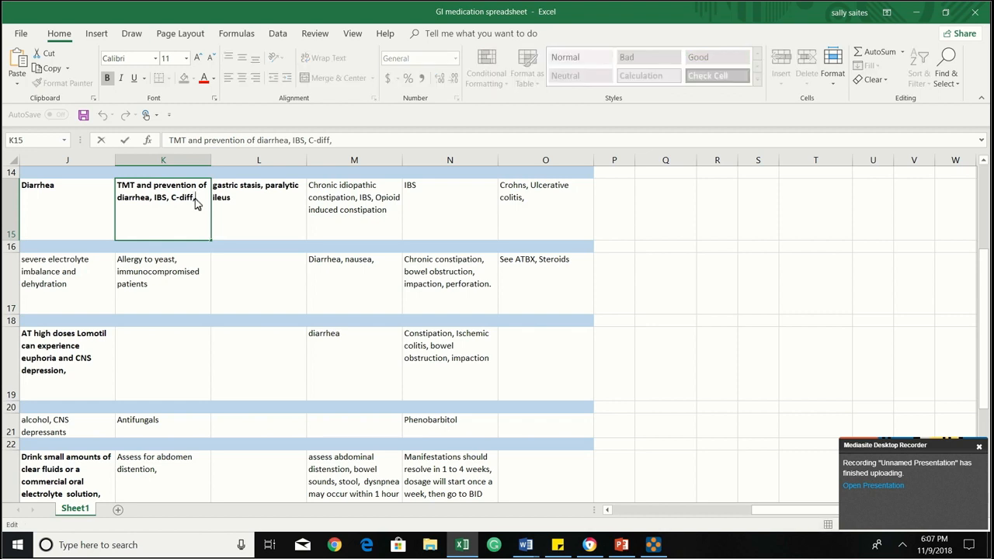
pyautogui.write(' for pts on atbx.')
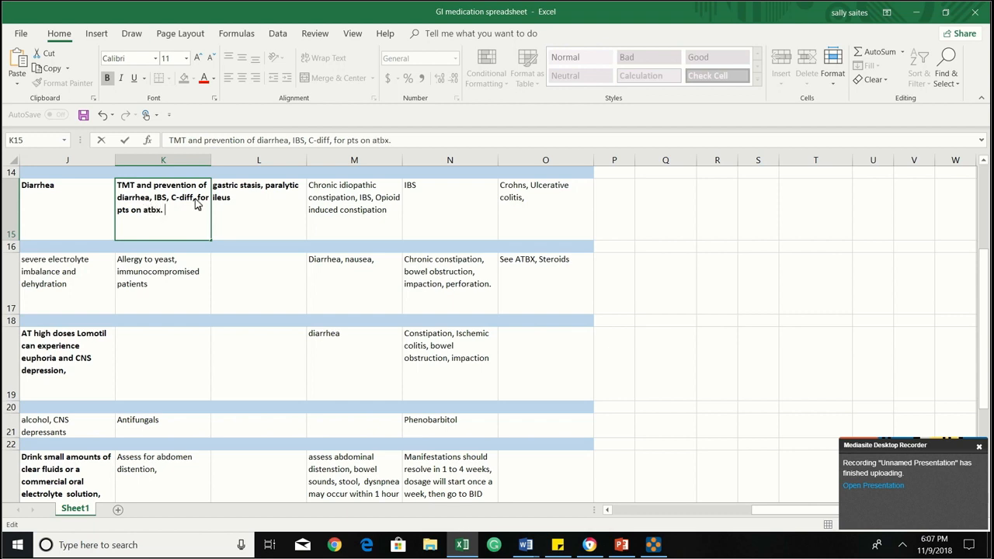
# - Check the remaining Probiotics entries against the drug's action, and finish editing its indication by moving to the Prokinetic agents action entry
pyautogui.scroll(-2, 182, 284)
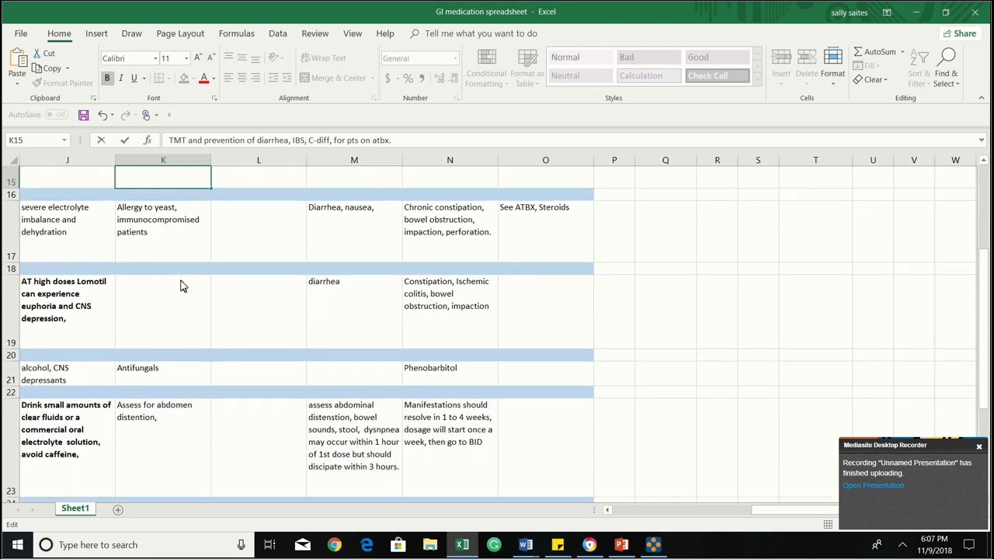
pyautogui.scroll(3, 182, 284)
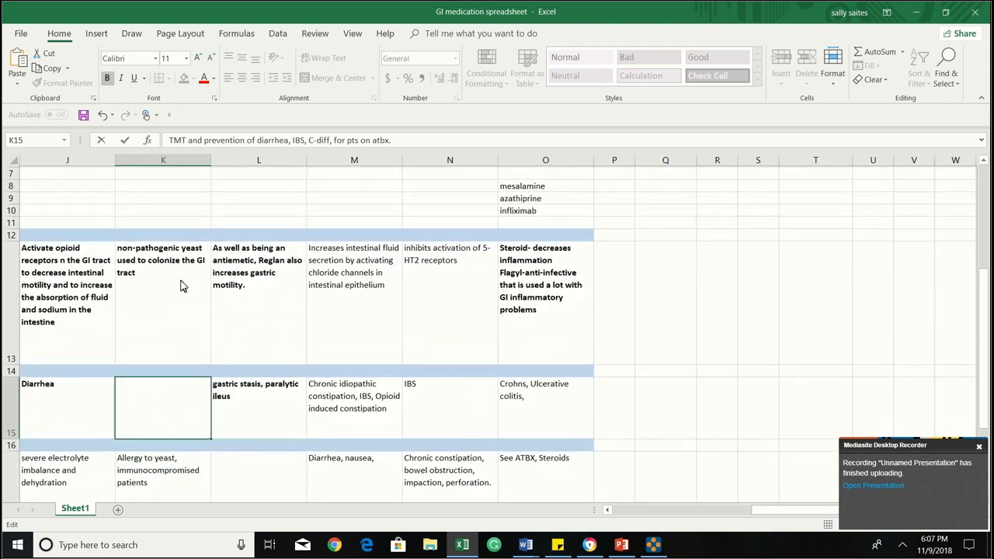
pyautogui.click(271, 339)
# - Examine the Prokinetic agents column, covering the drug name, action and indication of metoclopramide (Reglan)
pyautogui.scroll(2, 273, 339)
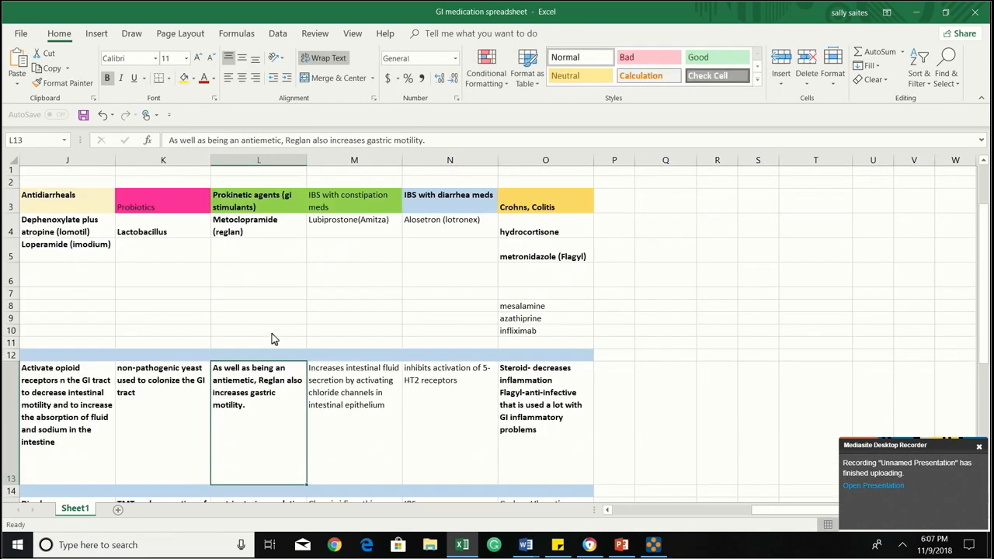
pyautogui.scroll(-1, 272, 338)
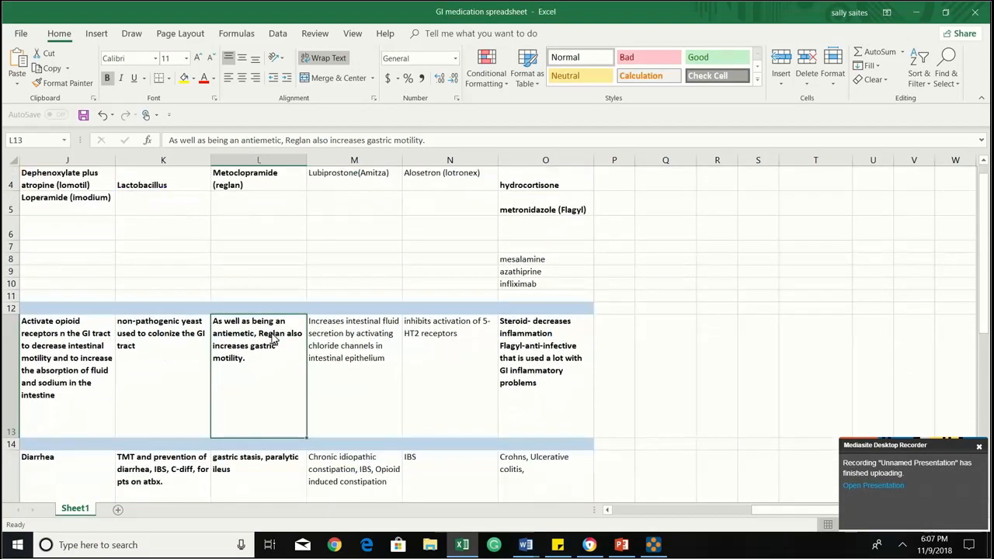
pyautogui.scroll(1, 272, 338)
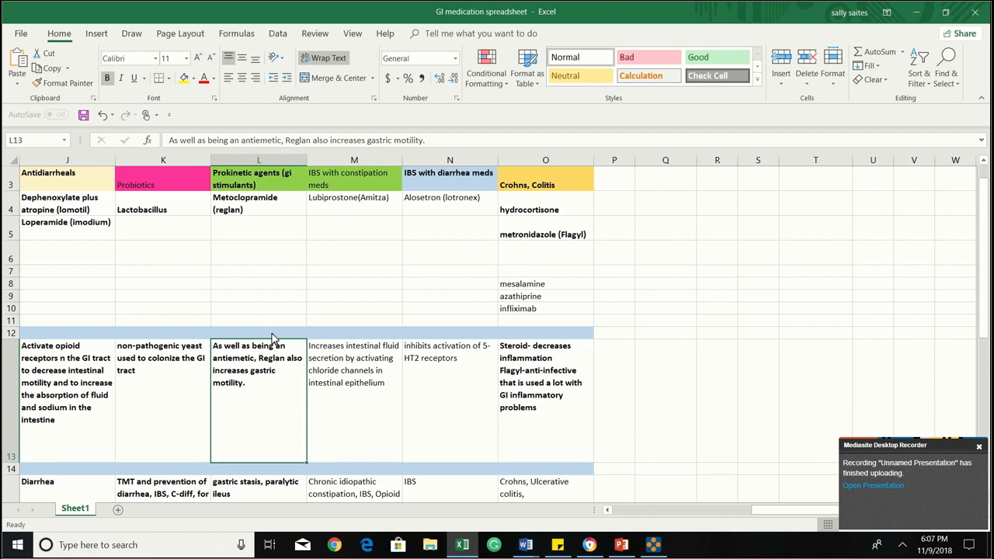
pyautogui.scroll(-1, 271, 339)
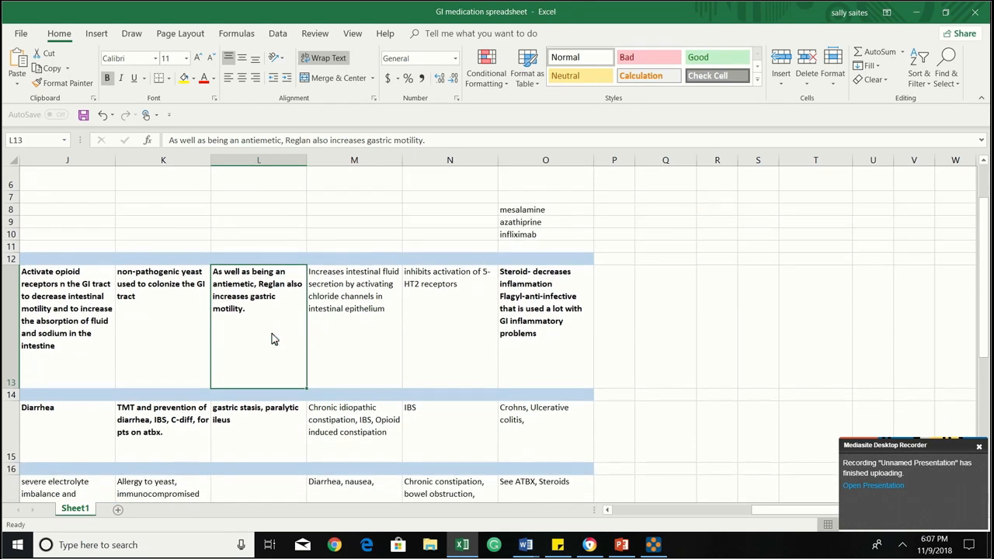
pyautogui.click(262, 439)
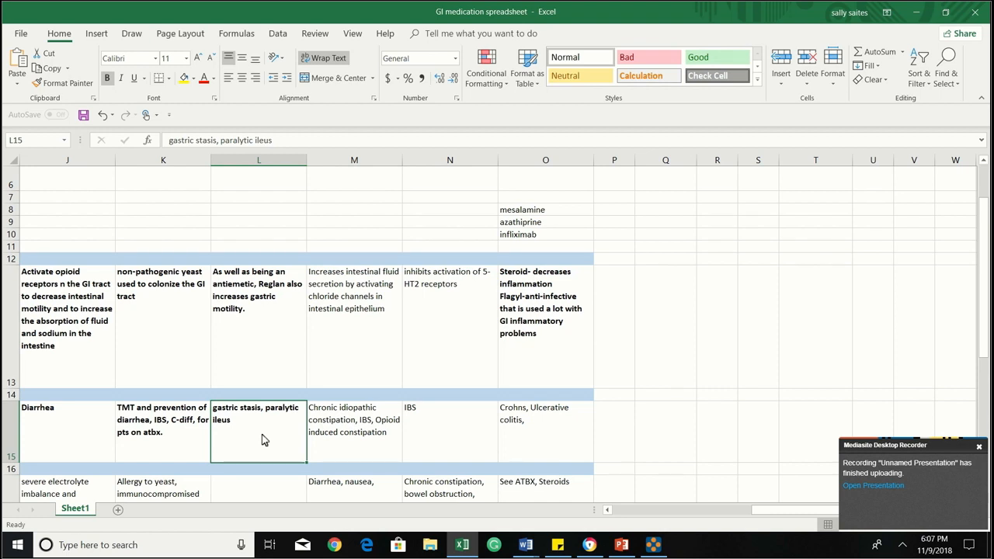
# - Look back across the actions and indications of the earlier drug classes, and return to the Prokinetic agents column
pyautogui.hscroll(-7, 262, 440)
pyautogui.hscroll(-3, 262, 439)
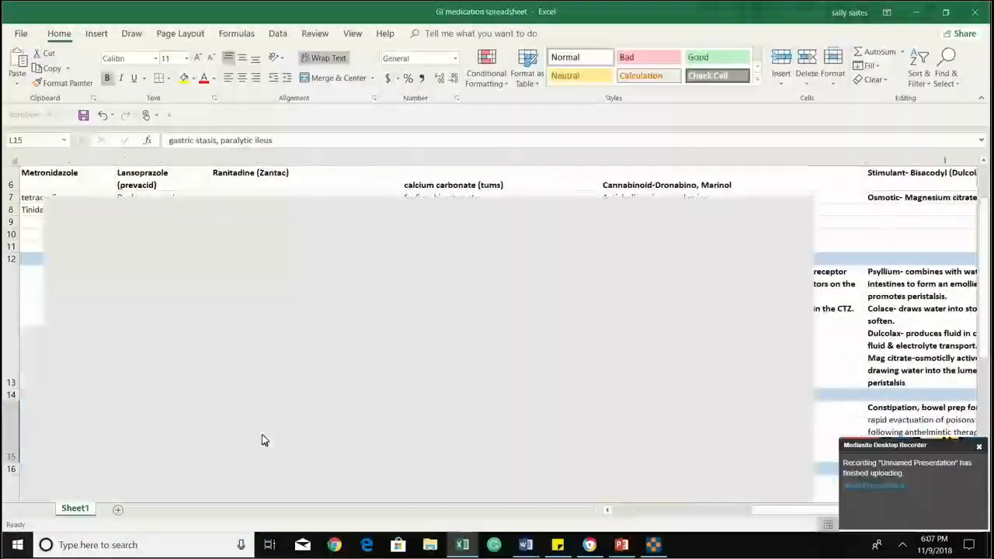
pyautogui.hscroll(8, 261, 439)
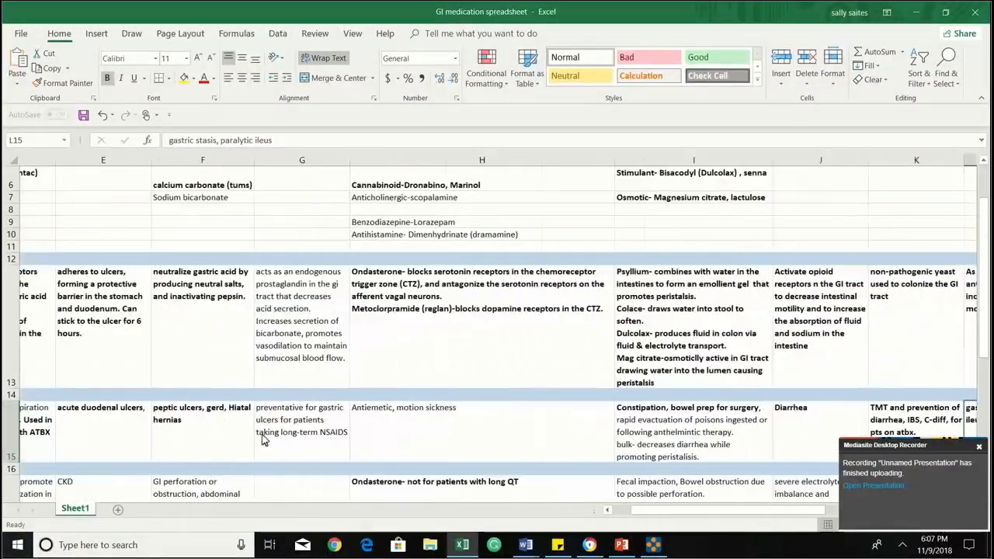
pyautogui.hscroll(2, 262, 436)
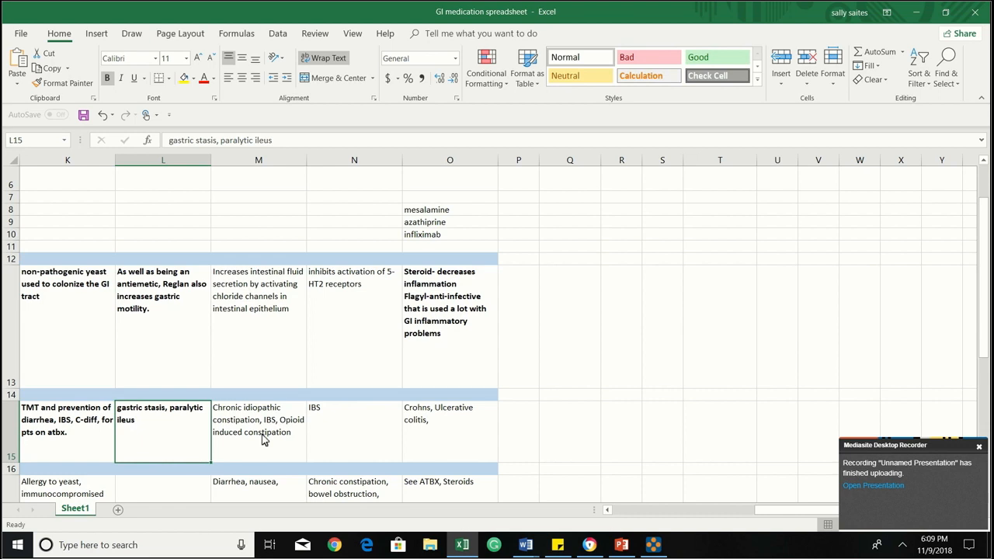
# - Examine the two IBS medication columns and the Crohns, Colitis column, covering drug names, actions, indications, contraindications, adverse effects and nursing care
pyautogui.scroll(-4, 262, 440)
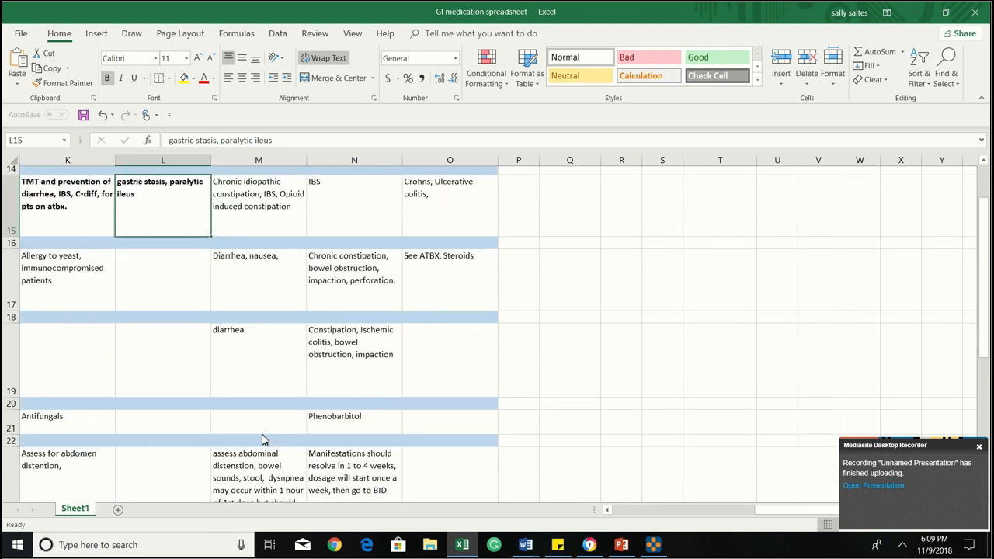
pyautogui.scroll(5, 263, 439)
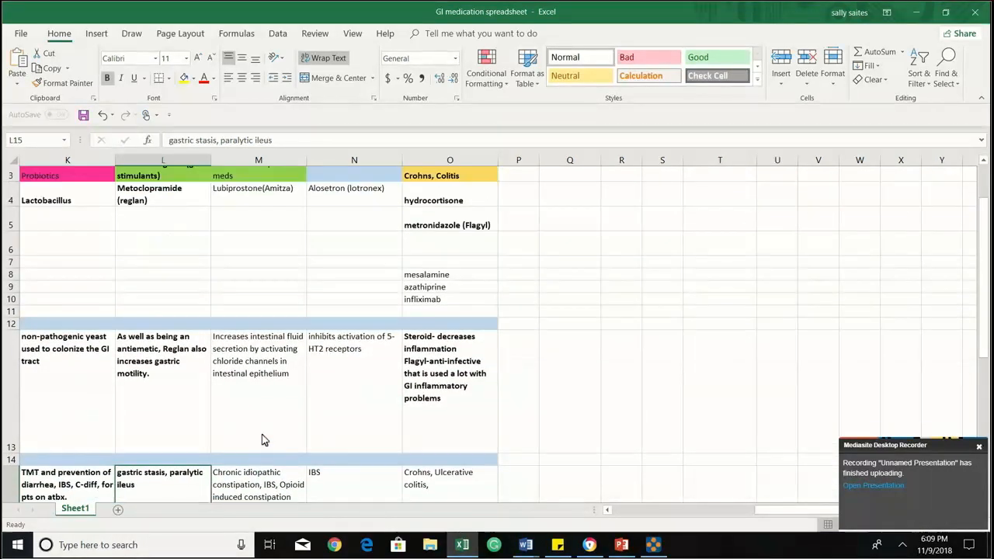
pyautogui.hscroll(3, 261, 440)
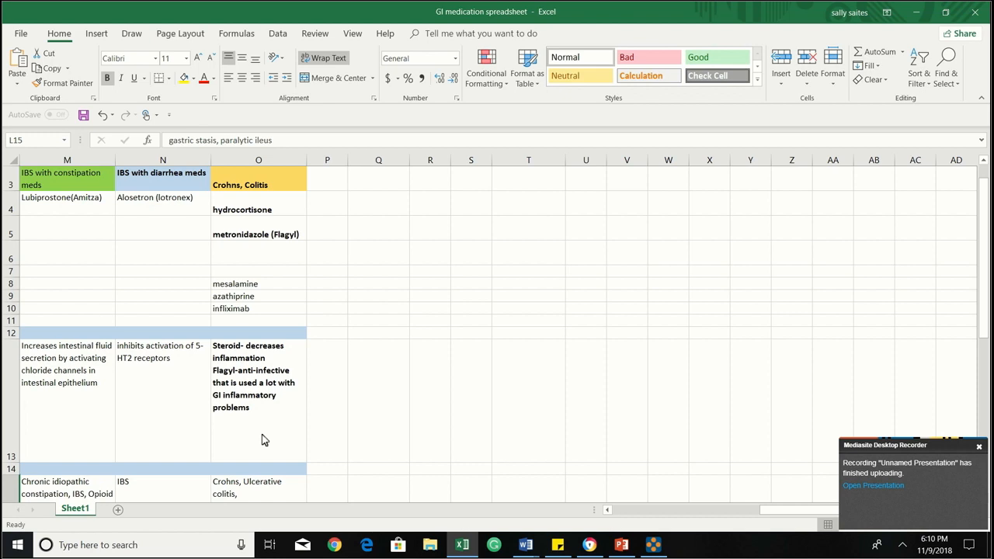
pyautogui.scroll(-4, 262, 440)
pyautogui.scroll(-3, 261, 435)
pyautogui.scroll(8, 262, 435)
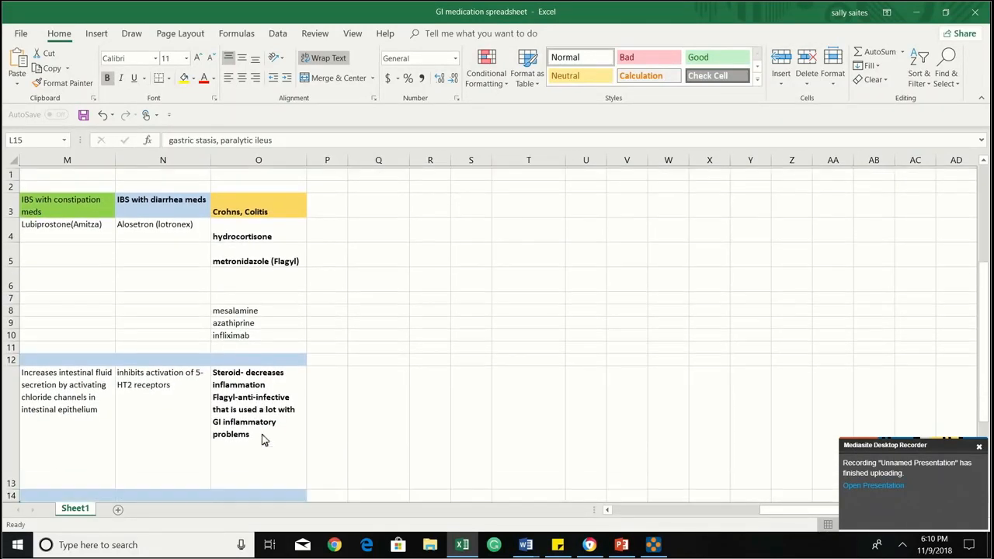
# - Revisit the drug classes from the start of the sheet, examining the drug names, actions, indications and contraindications from Antibiotics to Antiemetics
pyautogui.hscroll(-3, 261, 435)
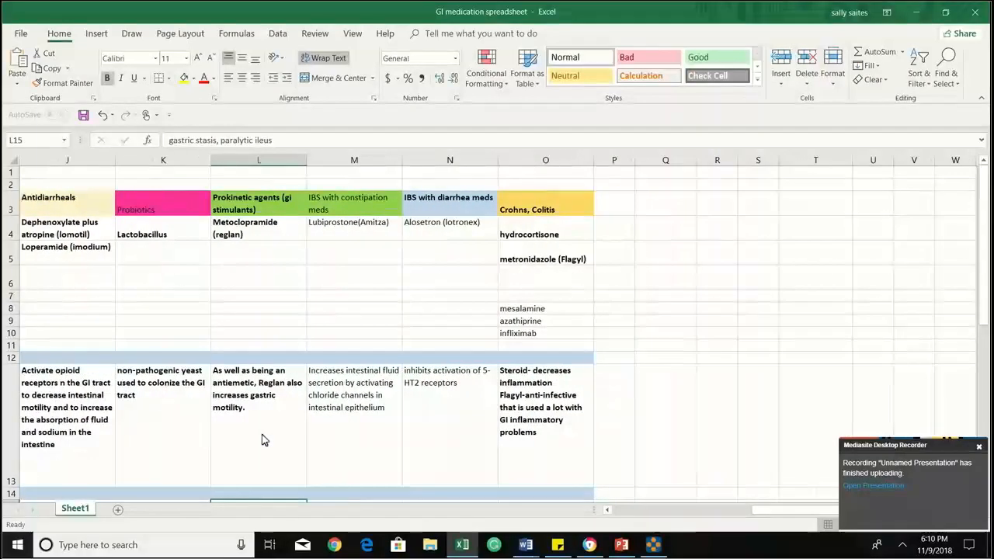
pyautogui.hscroll(-4, 262, 440)
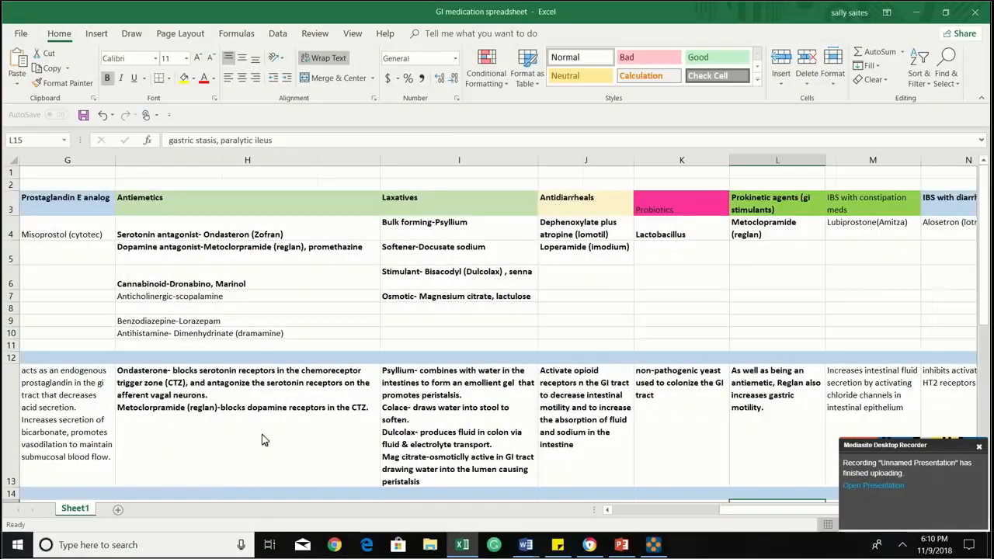
pyautogui.hscroll(-4, 261, 440)
pyautogui.hscroll(-3, 261, 441)
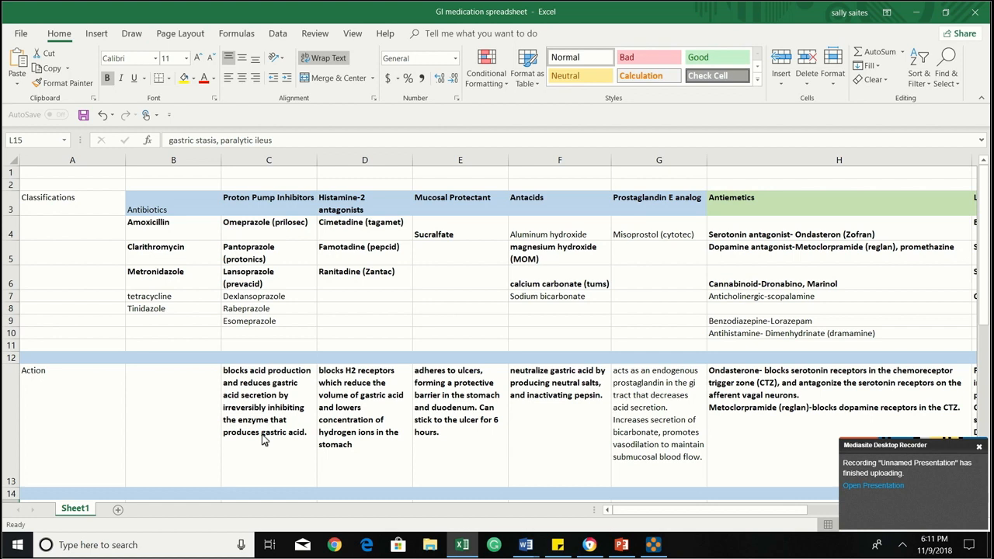
pyautogui.scroll(-4, 263, 439)
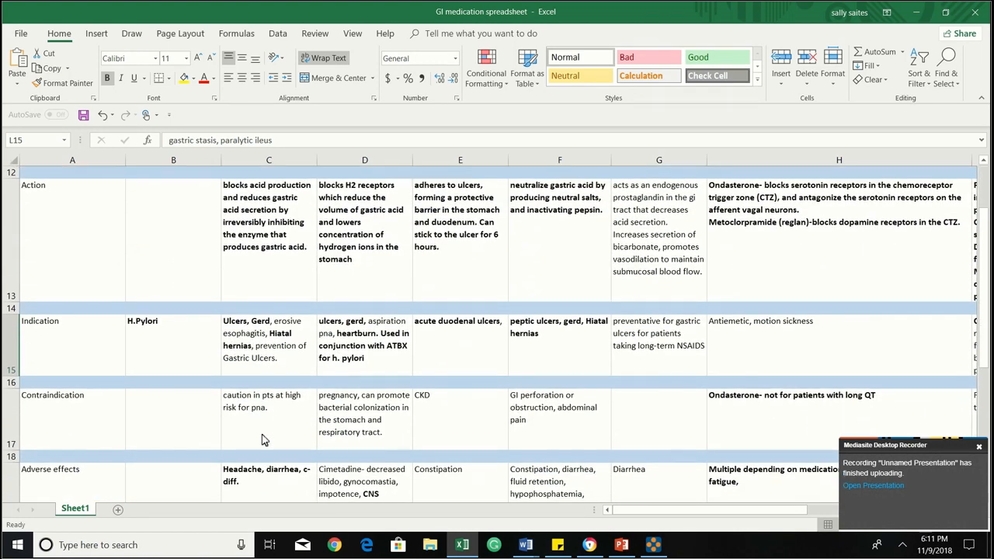